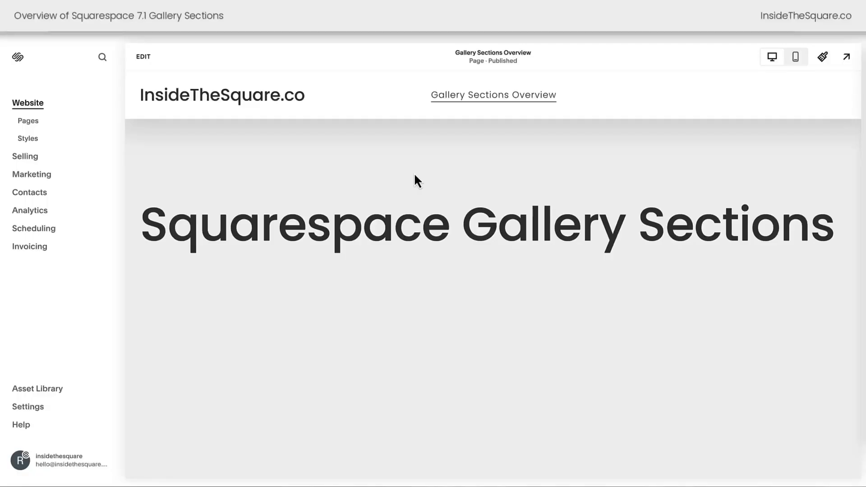
# Start editing the Gallery Sections Overview page and browse the Images templates for a new section below the heading.
pyautogui.click(147, 63)
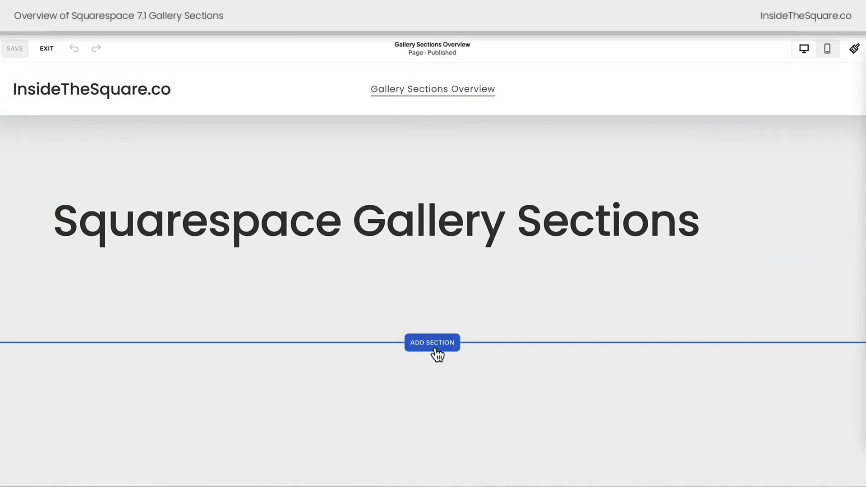
pyautogui.click(436, 351)
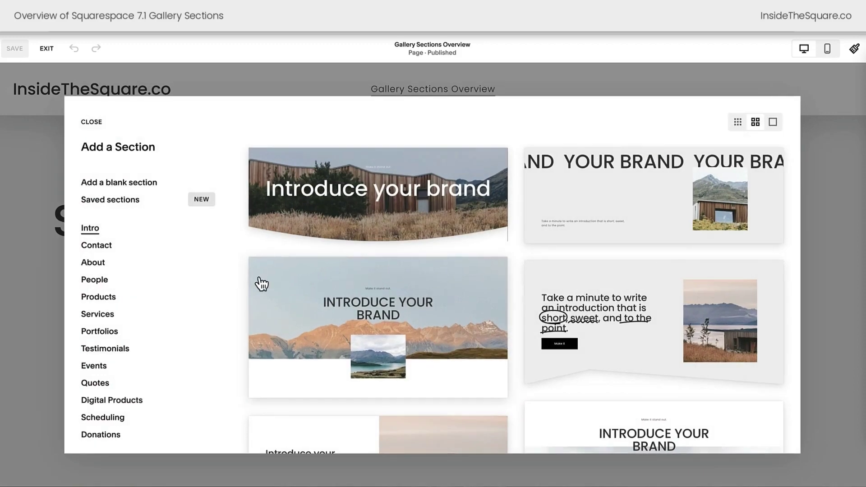
pyautogui.scroll(-10, 260, 283)
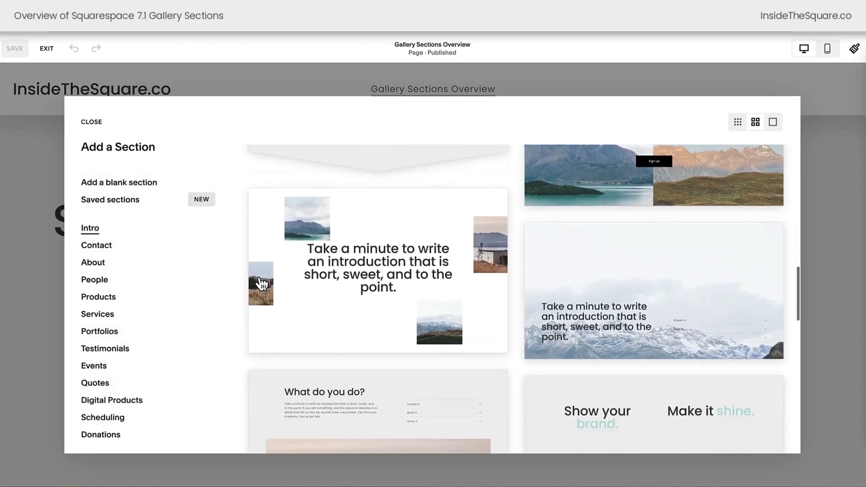
pyautogui.click(108, 331)
pyautogui.scroll(-3, 111, 332)
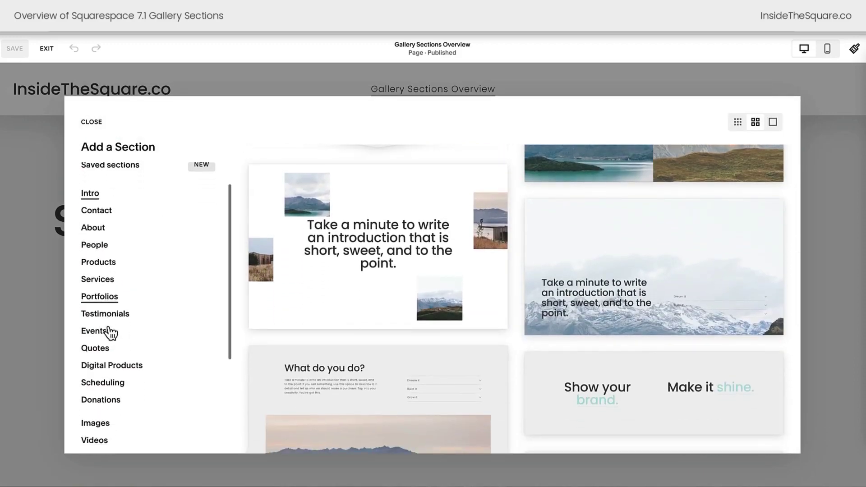
pyautogui.scroll(-2, 110, 333)
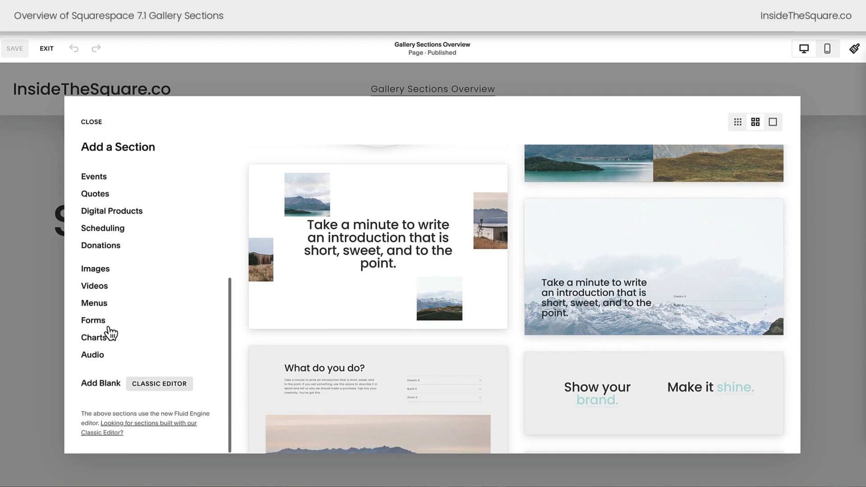
pyautogui.click(103, 278)
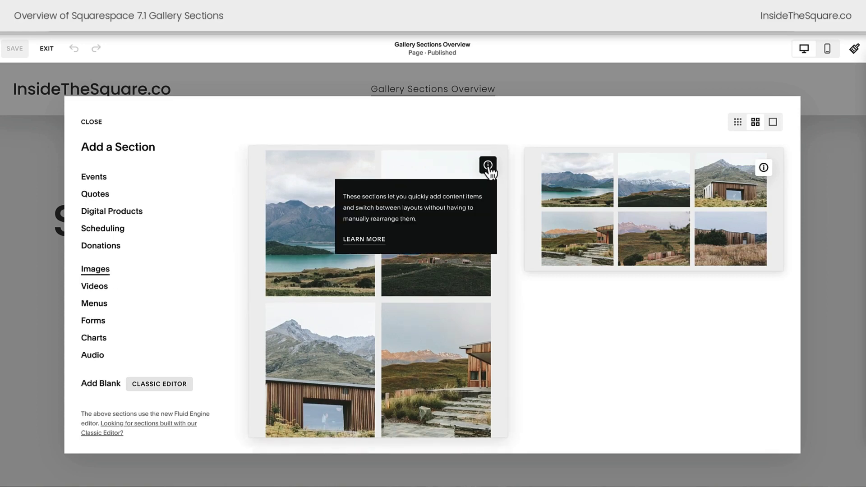
# Compare the image section templates and examine which ones carry the info note about quickly switching layouts.
pyautogui.moveTo(769, 172)
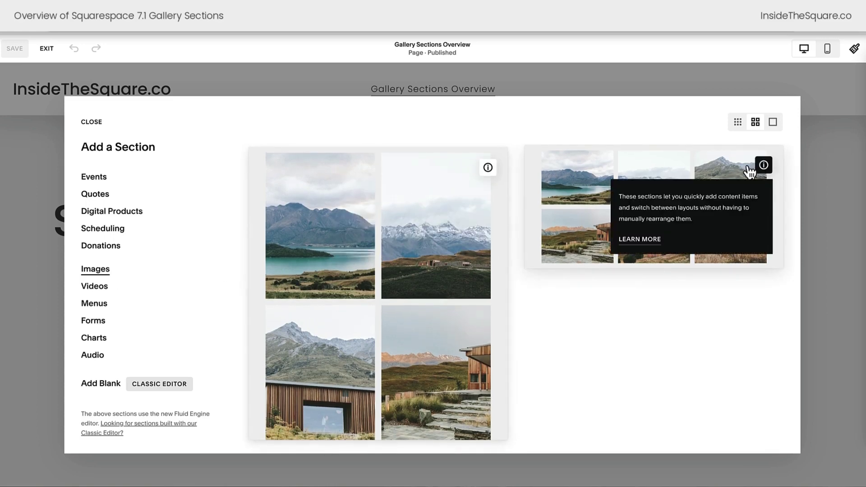
pyautogui.moveTo(489, 171)
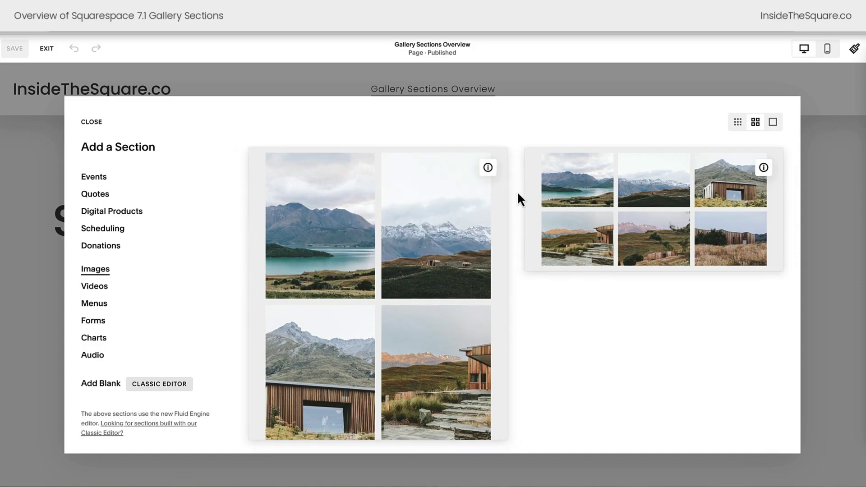
pyautogui.scroll(-4, 519, 197)
pyautogui.scroll(-10, 518, 194)
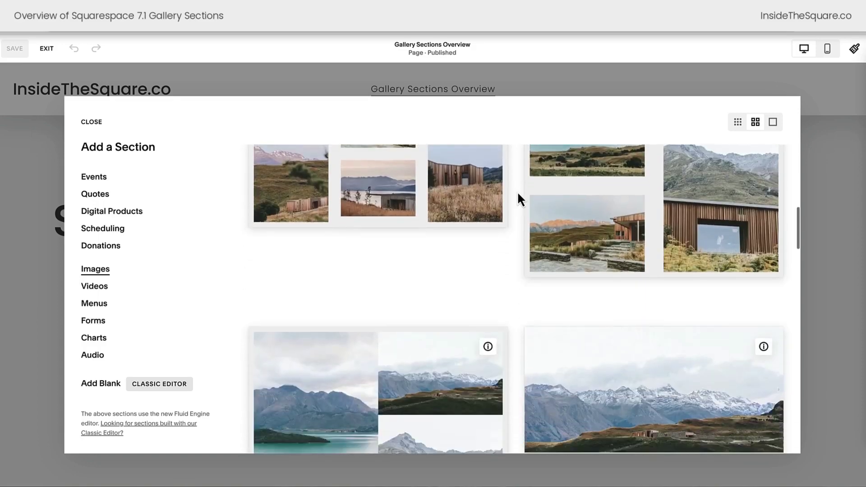
pyautogui.scroll(-2, 518, 198)
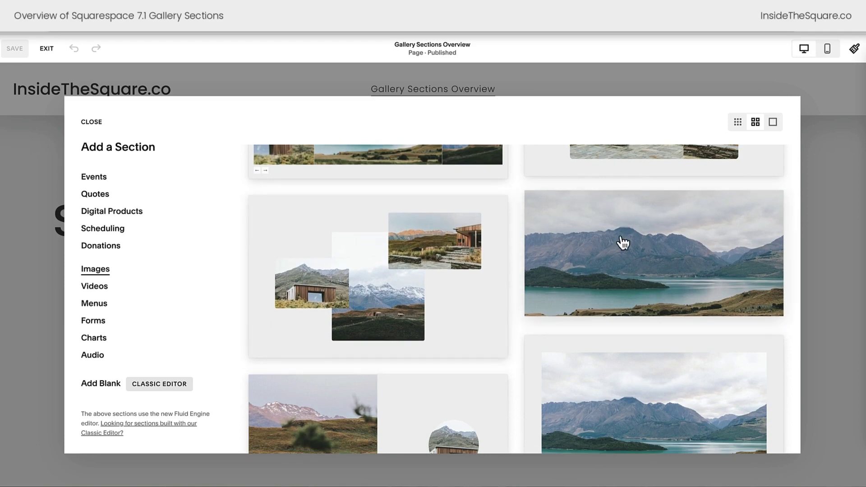
pyautogui.scroll(3, 627, 246)
pyautogui.scroll(-4, 661, 216)
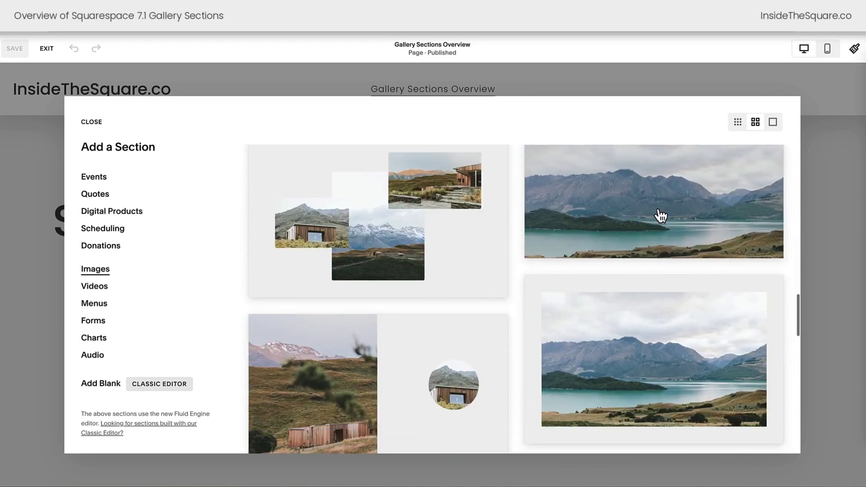
pyautogui.scroll(-2, 635, 233)
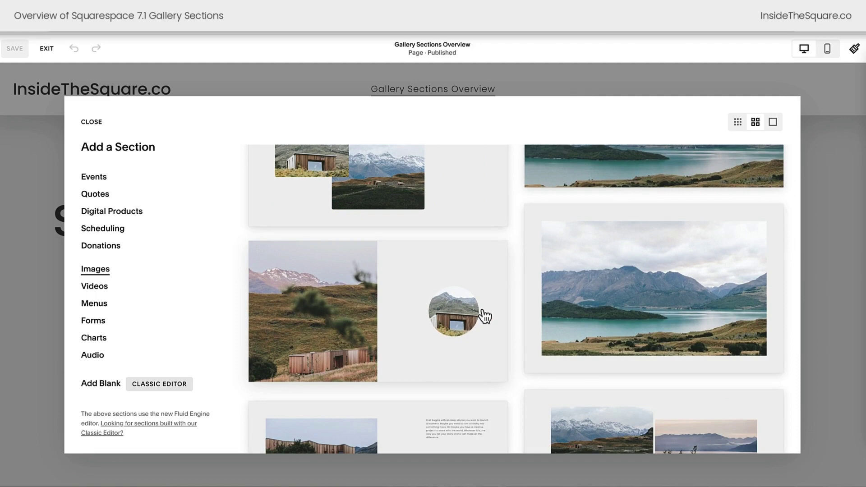
pyautogui.scroll(1, 483, 317)
pyautogui.scroll(-6, 483, 315)
pyautogui.scroll(2, 483, 315)
pyautogui.moveTo(489, 307)
pyautogui.scroll(3, 489, 310)
pyautogui.moveTo(764, 265)
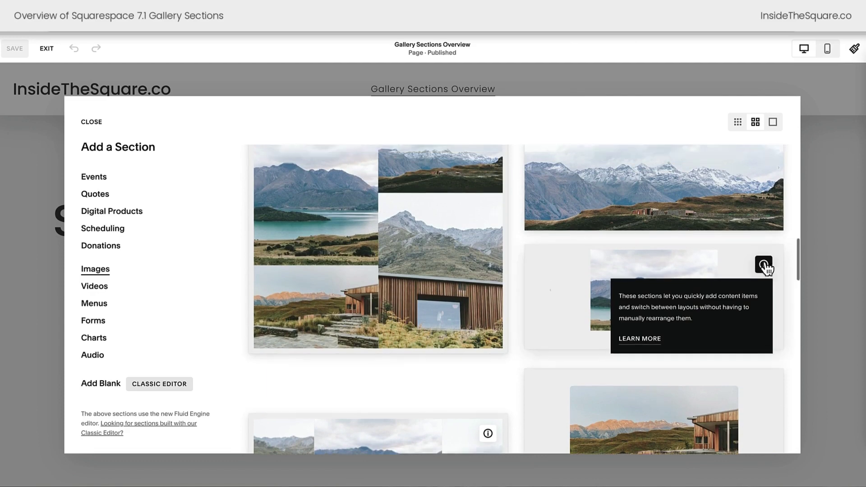
pyautogui.scroll(3, 764, 267)
pyautogui.moveTo(487, 256)
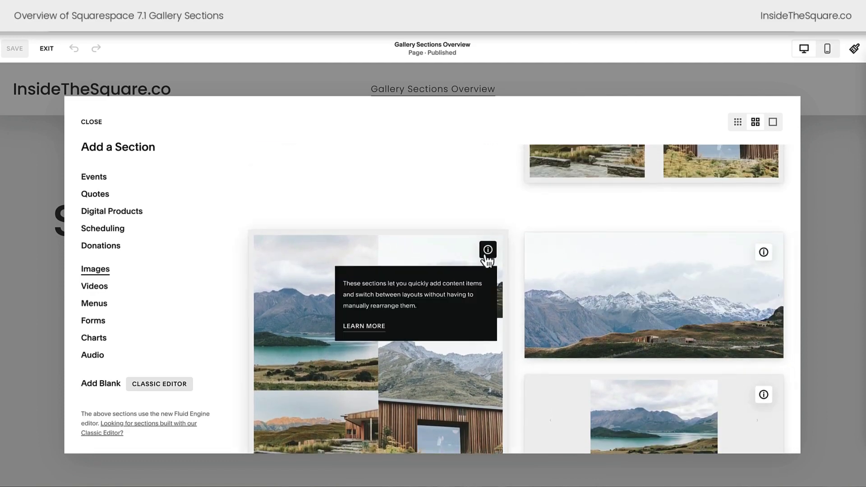
# Add the three-column masonry gallery template with seven images as a new section below the heading.
pyautogui.scroll(5, 488, 244)
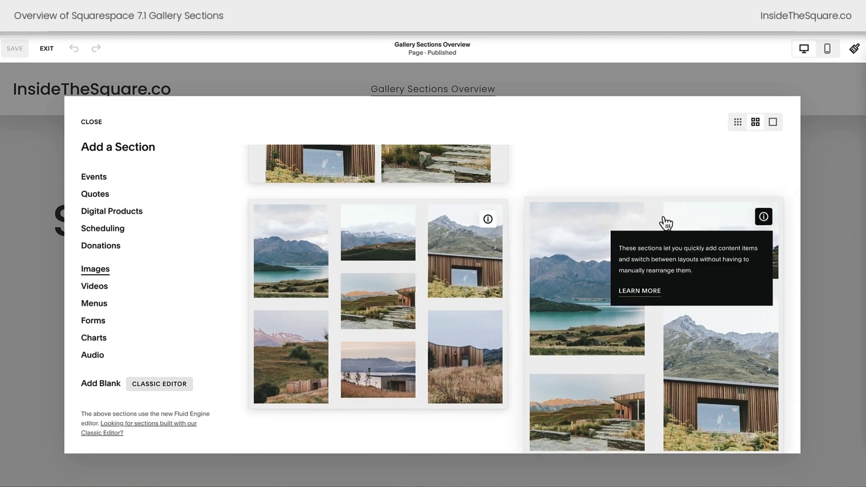
pyautogui.moveTo(488, 221)
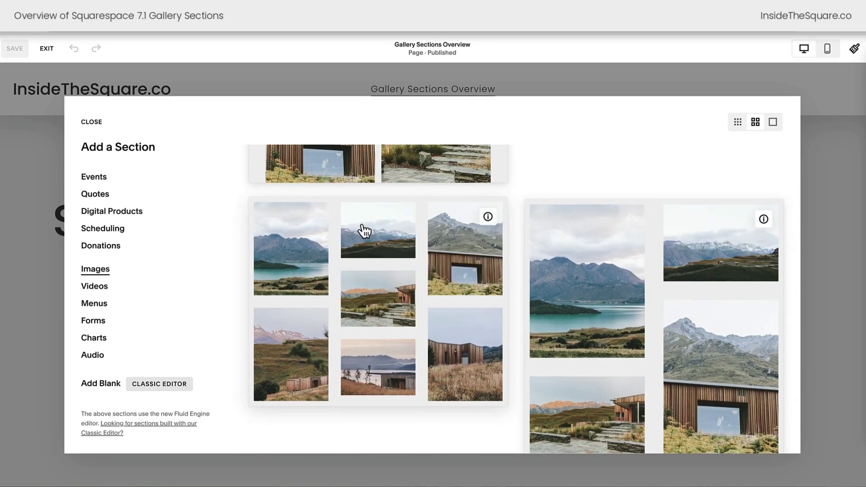
pyautogui.click(400, 273)
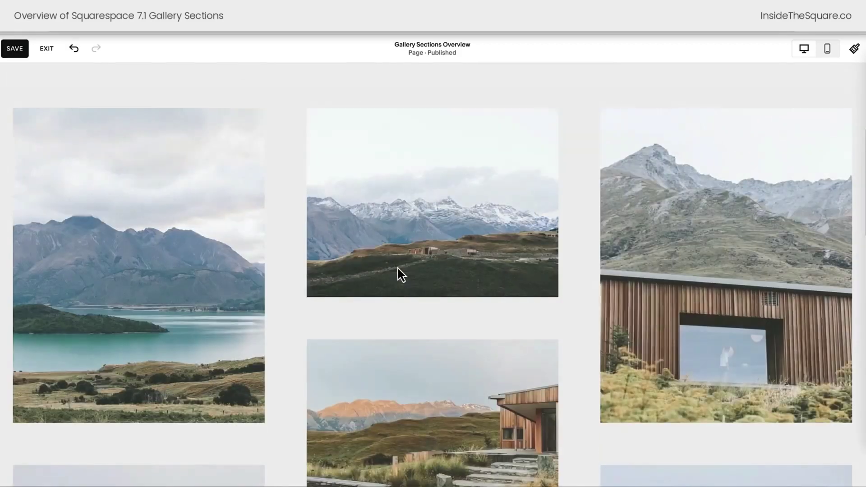
# Examine the new gallery section and compare its editing options with those of the heading section above.
pyautogui.scroll(-9, 398, 269)
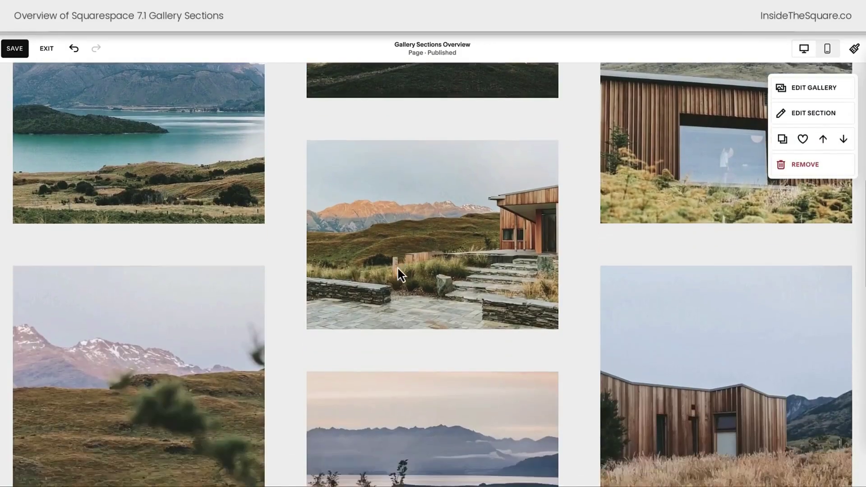
pyautogui.scroll(10, 397, 266)
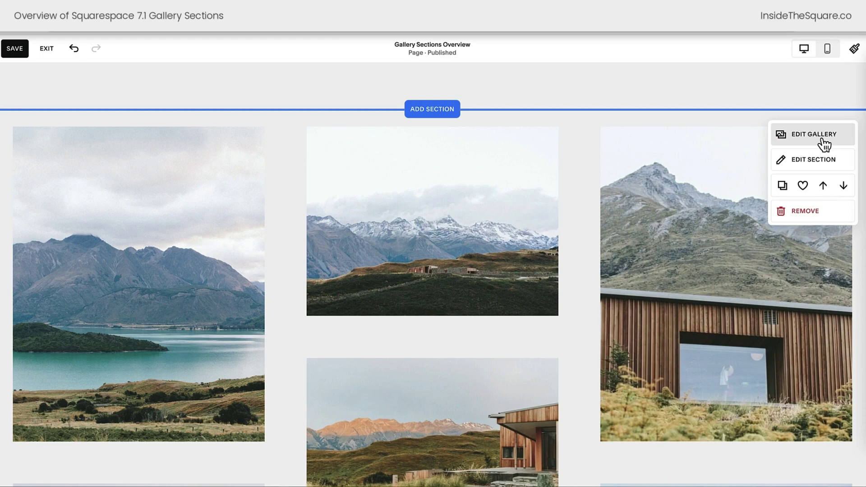
pyautogui.scroll(5, 604, 135)
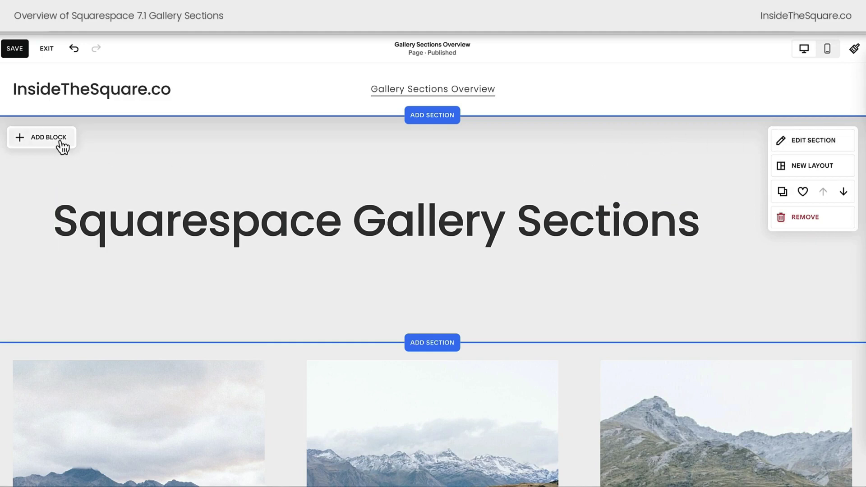
pyautogui.scroll(-3, 359, 197)
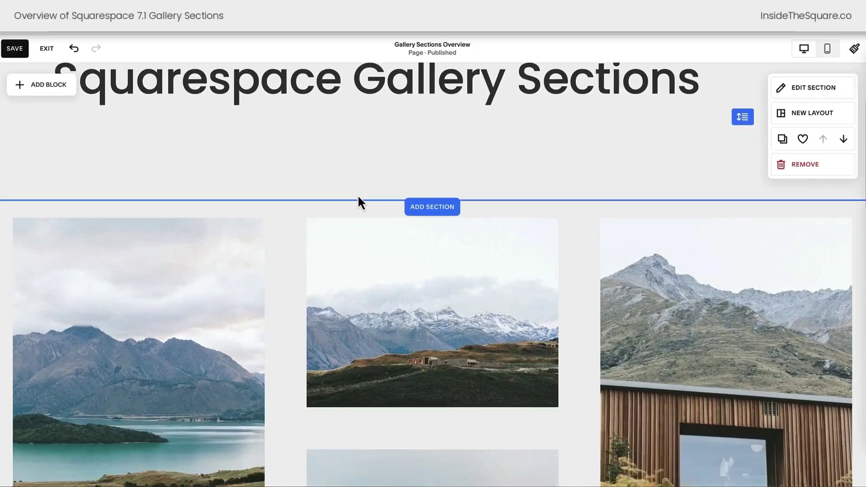
pyautogui.scroll(-3, 358, 203)
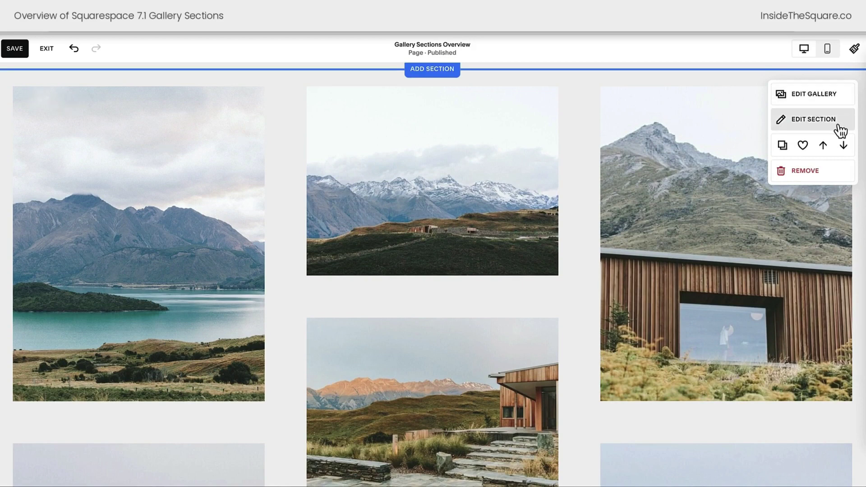
# Open the gallery's images for editing and check the options for adding more images.
pyautogui.click(829, 94)
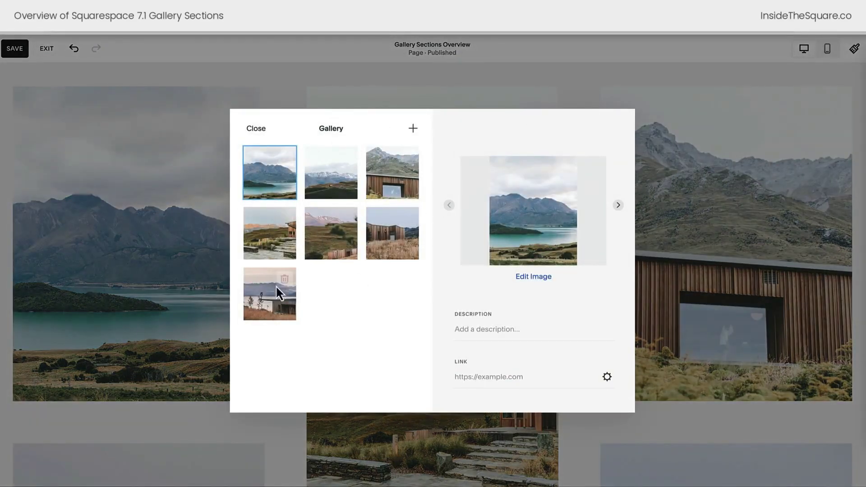
pyautogui.click(413, 129)
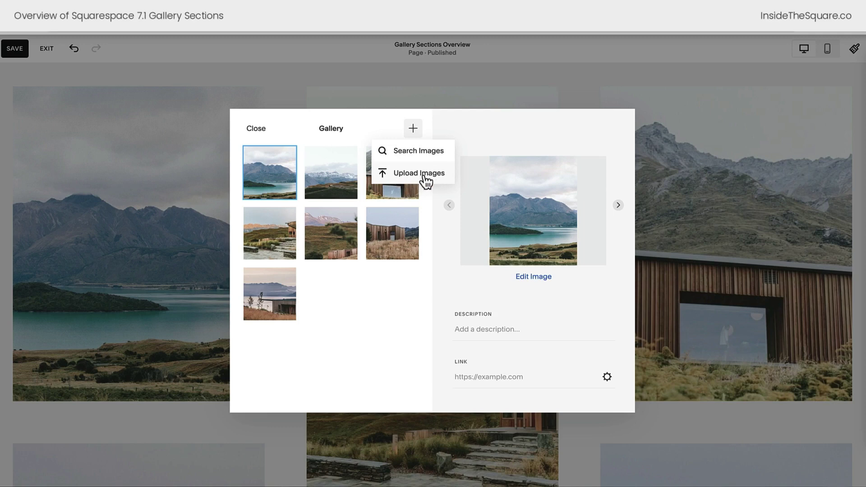
pyautogui.click(389, 281)
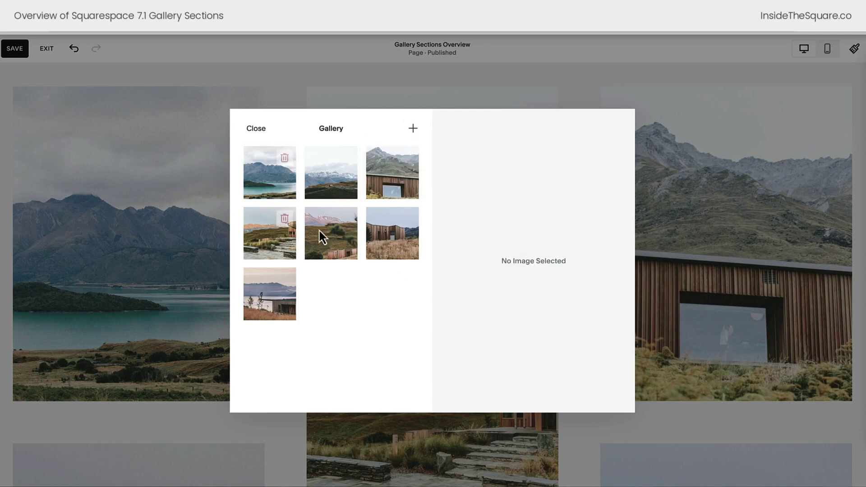
# Rearrange the gallery images so the wooden house in dry grass is first, the stone patio third and the turquoise lake sixth.
pyautogui.moveTo(404, 254); pyautogui.dragTo(325, 193)
pyautogui.moveTo(280, 177); pyautogui.dragTo(374, 241)
pyautogui.moveTo(265, 243); pyautogui.dragTo(364, 177)
# Remove the seventh image, the house by the lake at dusk, from the gallery.
pyautogui.moveTo(277, 305)
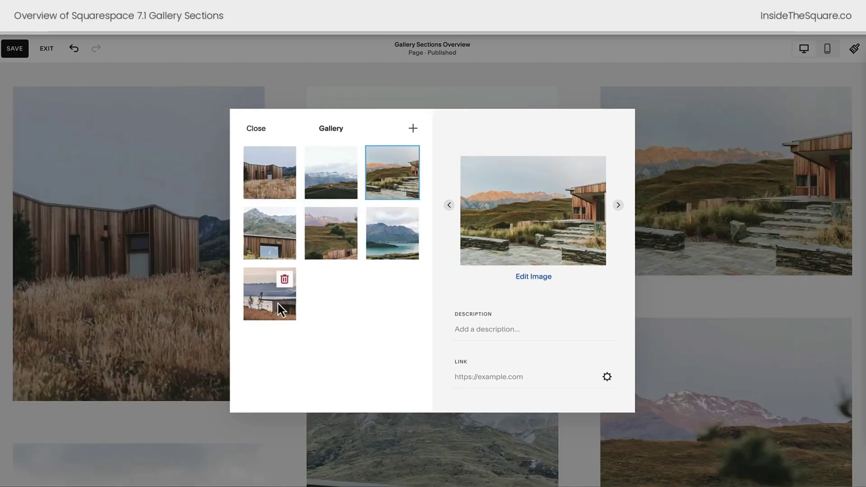
pyautogui.click(284, 279)
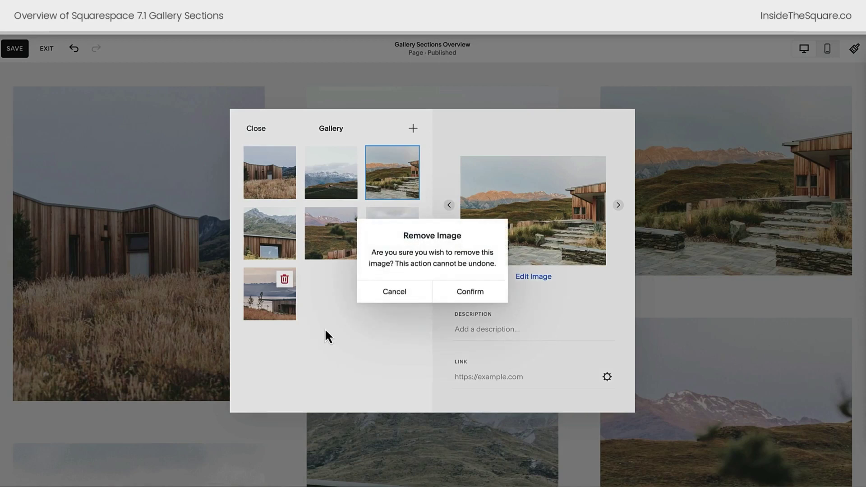
pyautogui.click(472, 299)
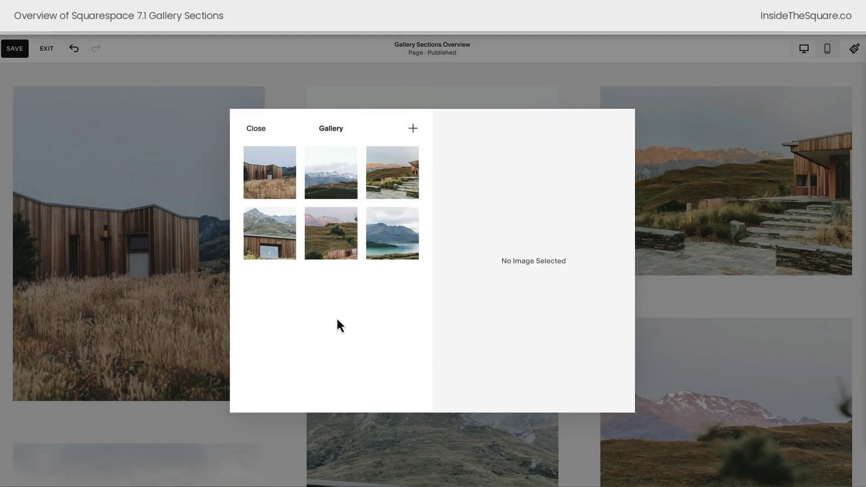
# Give the first gallery image, the wooden house in dry grass, the description "display this caption".
pyautogui.click(272, 193)
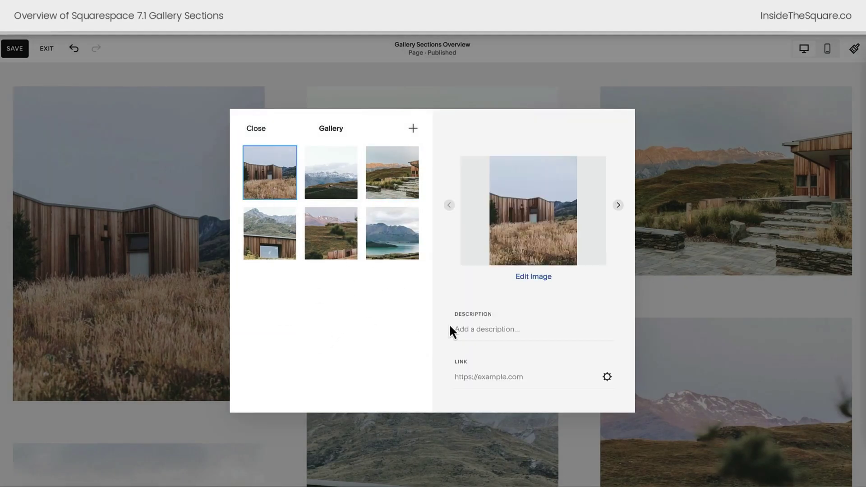
pyautogui.click(527, 328)
pyautogui.write('display this caption')
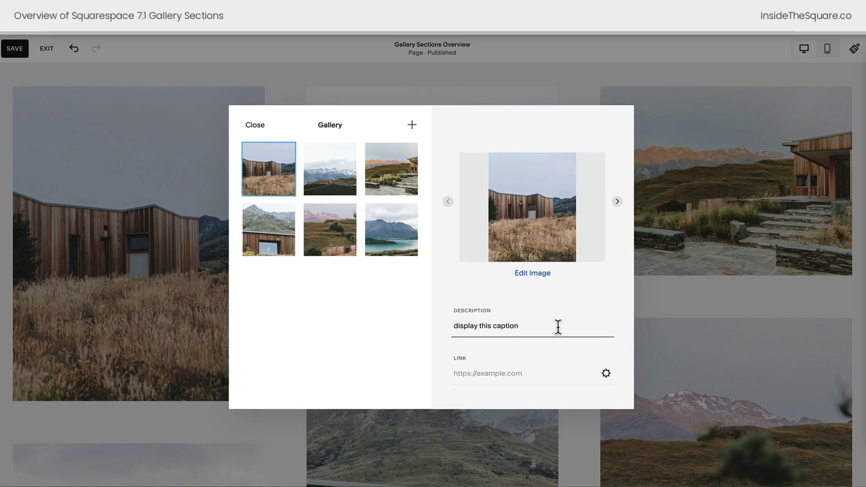
pyautogui.tripleClick(558, 326)
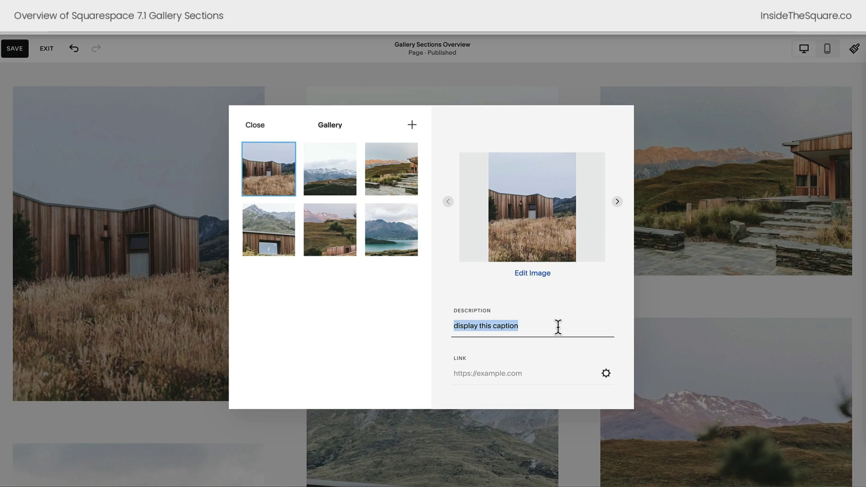
pyautogui.moveTo(520, 216)
# Open the link editor for the first gallery image and view its Page and Web Address link options.
pyautogui.click(525, 372)
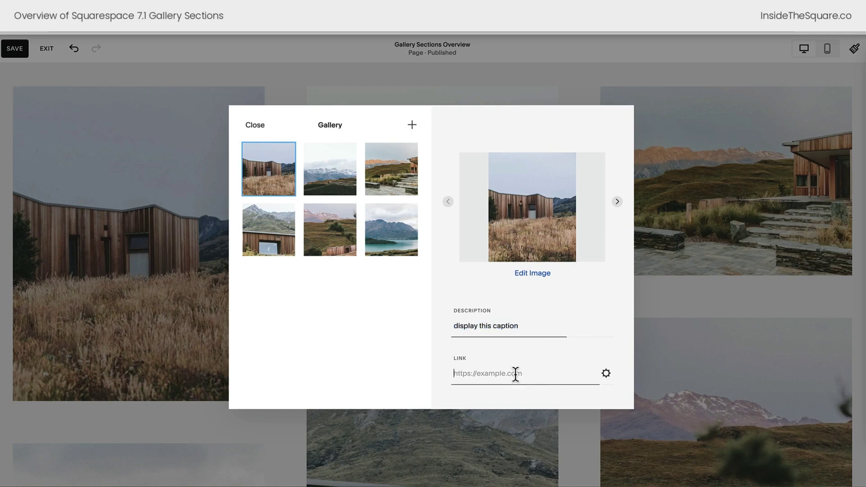
pyautogui.click(606, 373)
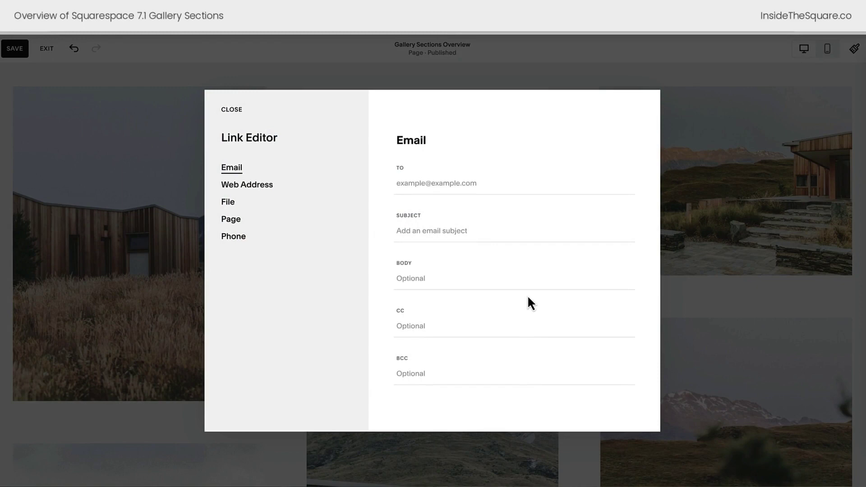
pyautogui.click(234, 221)
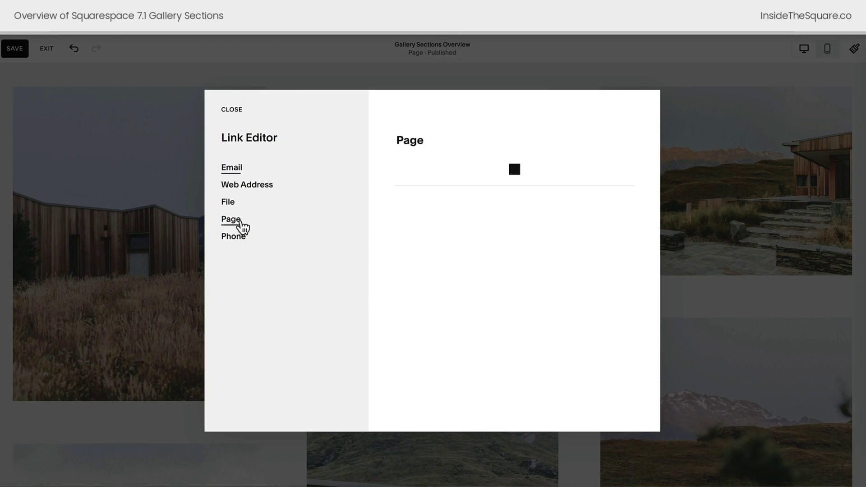
pyautogui.click(278, 190)
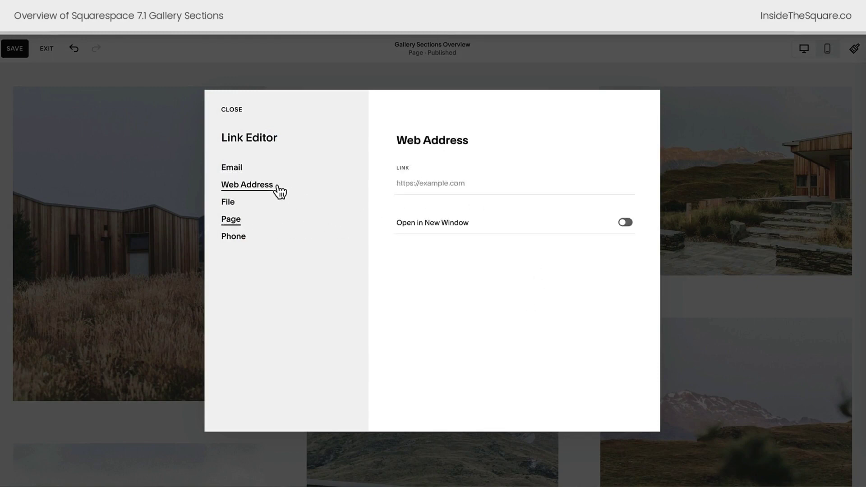
# Leave the link editor, reopen the gallery, and check the description and link fields of the second, third and sixth images.
pyautogui.click(242, 113)
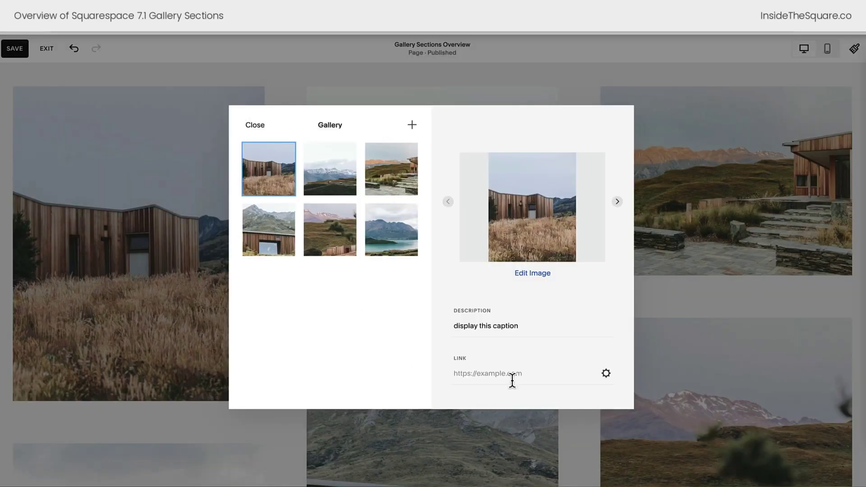
pyautogui.click(700, 321)
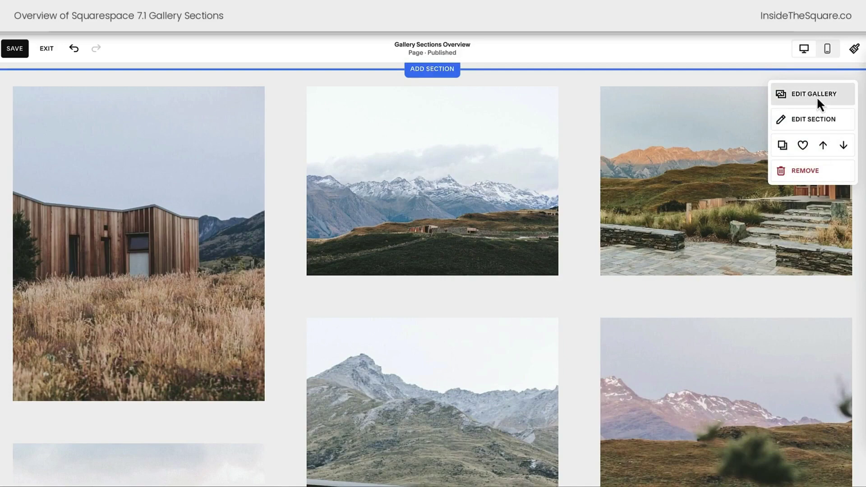
pyautogui.click(819, 103)
pyautogui.click(323, 189)
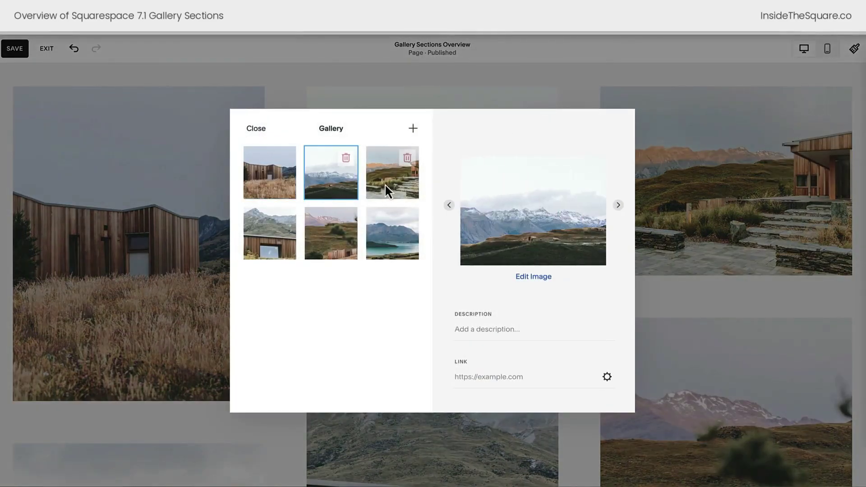
pyautogui.click(386, 185)
pyautogui.click(392, 244)
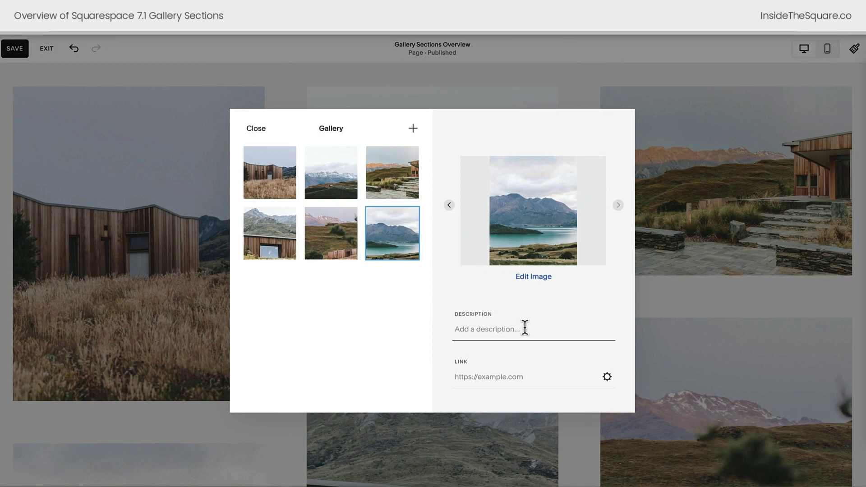
pyautogui.click(495, 377)
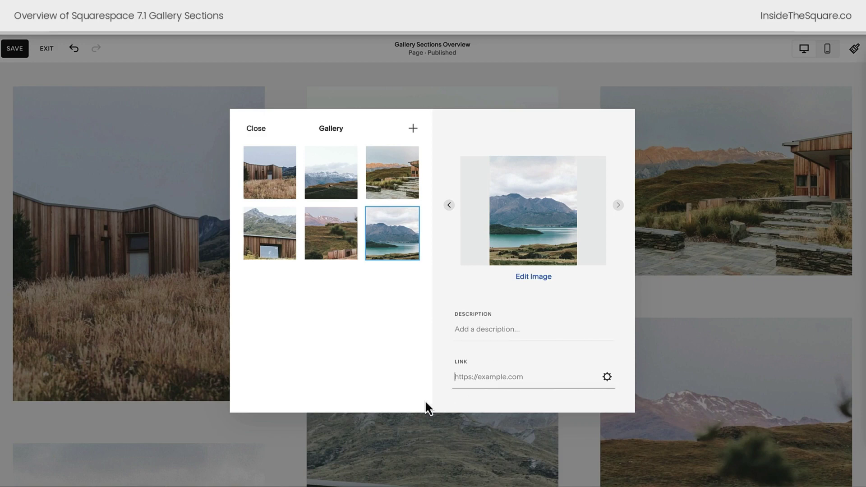
pyautogui.click(377, 360)
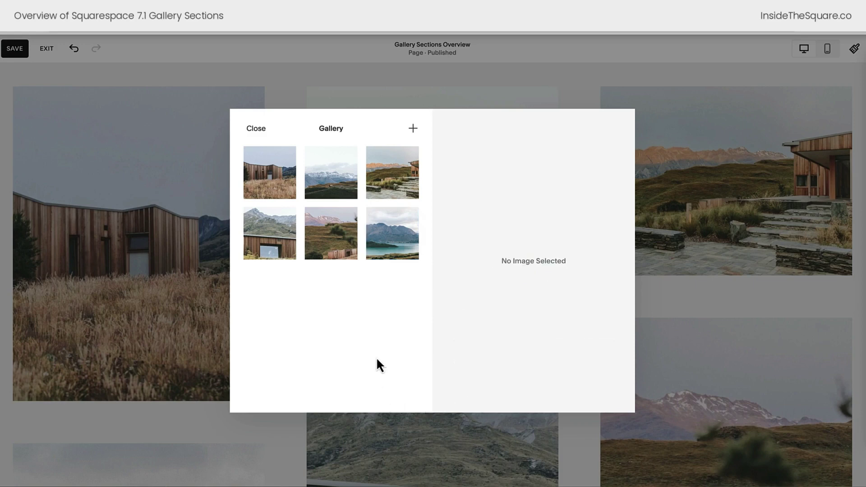
# Move the turquoise lake image to first place in the gallery and view the options for adding images.
pyautogui.moveTo(389, 246); pyautogui.dragTo(270, 175)
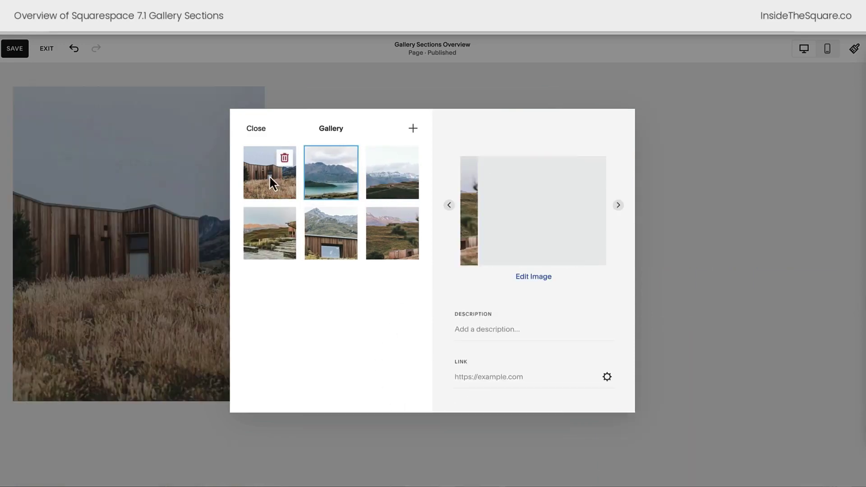
pyautogui.click(362, 175)
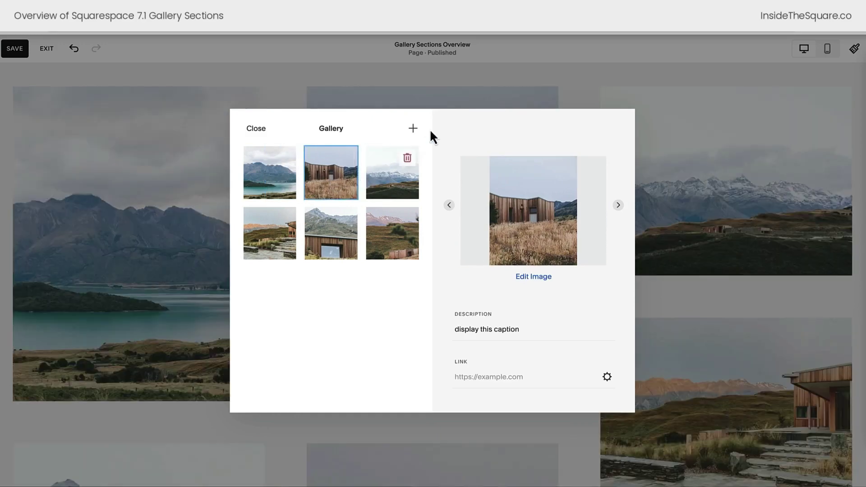
pyautogui.click(413, 128)
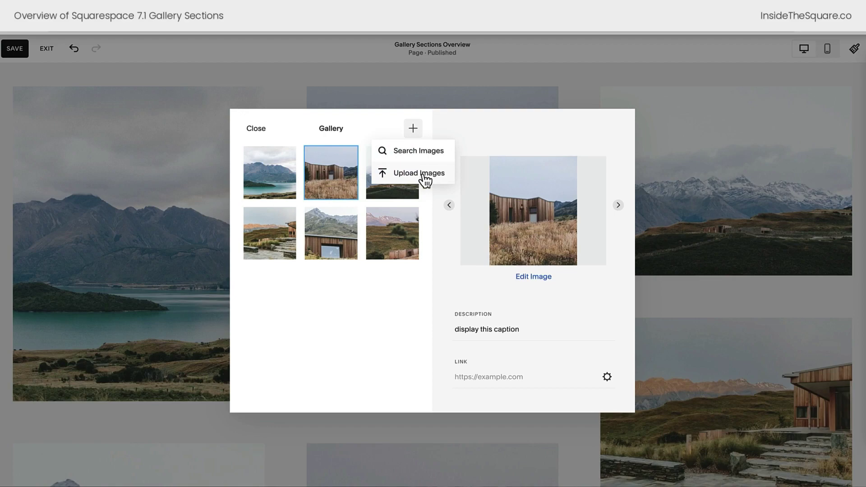
pyautogui.click(762, 224)
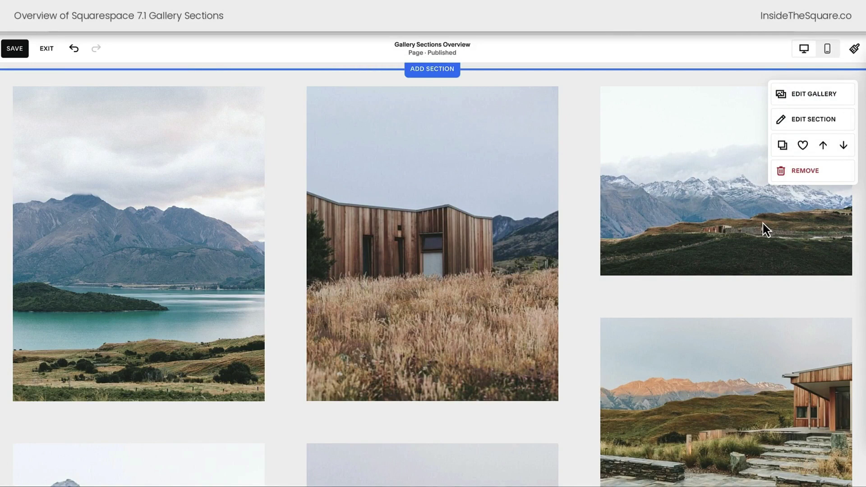
# Change the section's gallery type to Grid: Simple and set it to 5 columns.
pyautogui.click(816, 127)
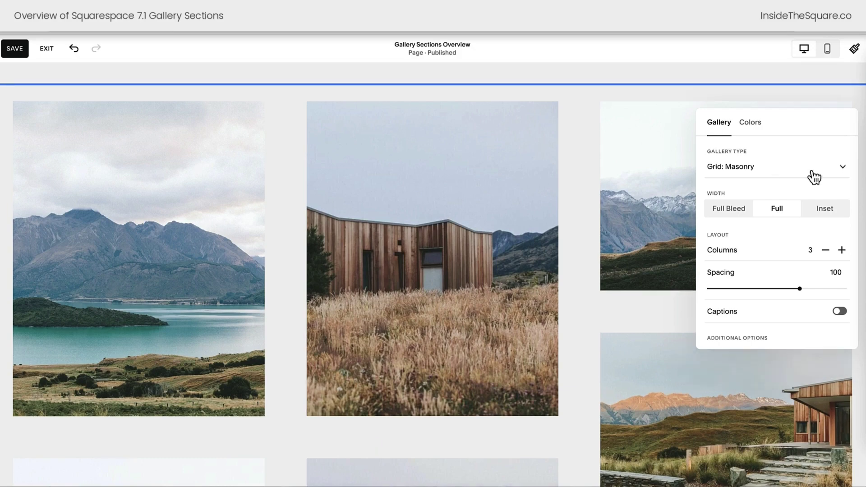
pyautogui.click(812, 171)
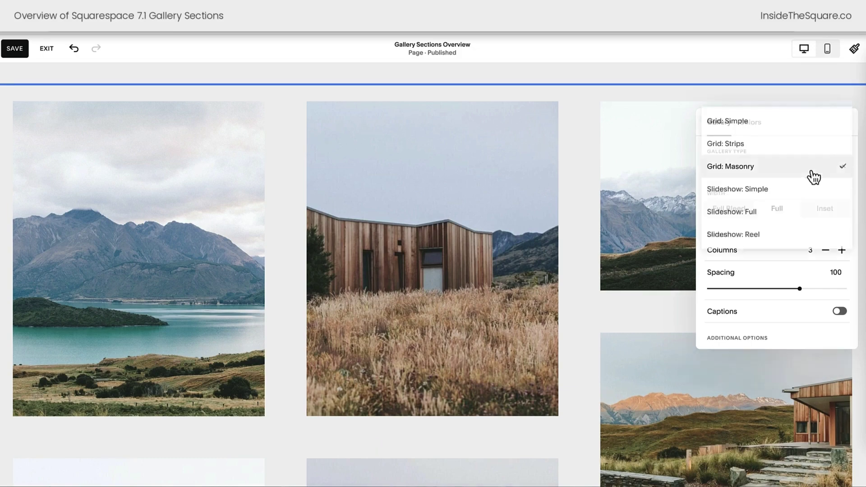
pyautogui.click(772, 128)
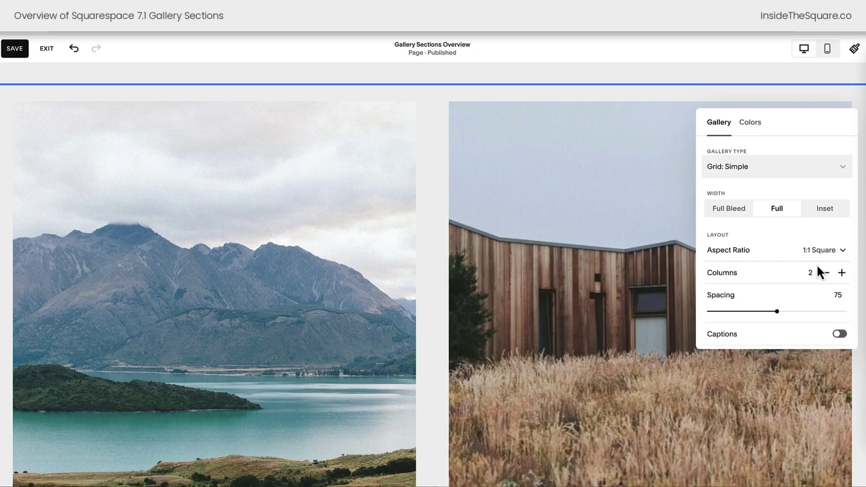
pyautogui.click(842, 273)
pyautogui.click(842, 273)
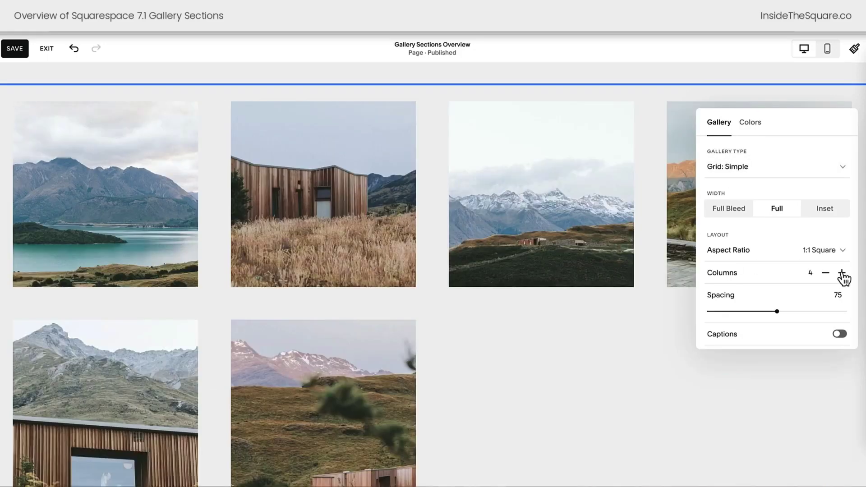
pyautogui.click(842, 273)
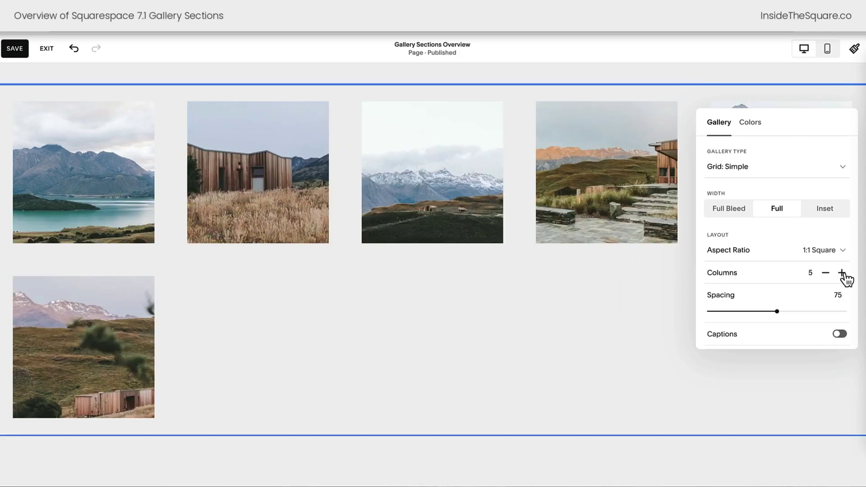
# Try the 2:3 Standard (Vertical) and 16:9 Widescreen aspect ratios, and set the gallery images to 3:2 Standard.
pyautogui.moveTo(788, 130); pyautogui.dragTo(549, 241)
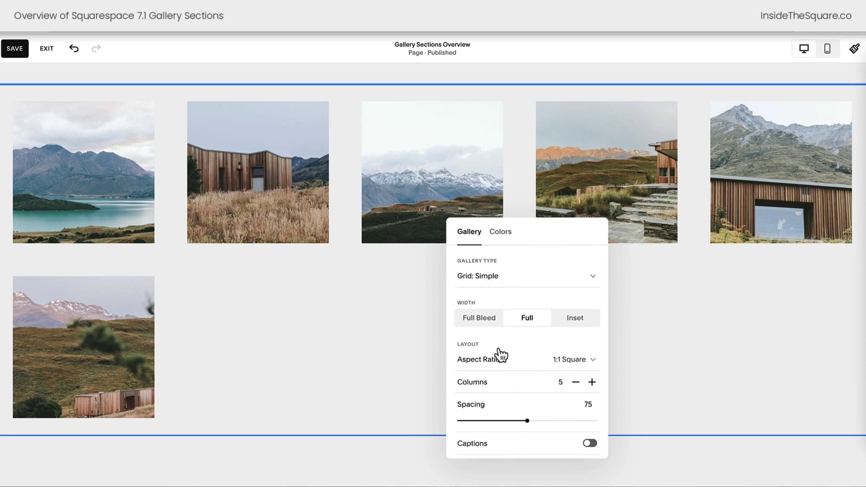
pyautogui.click(585, 369)
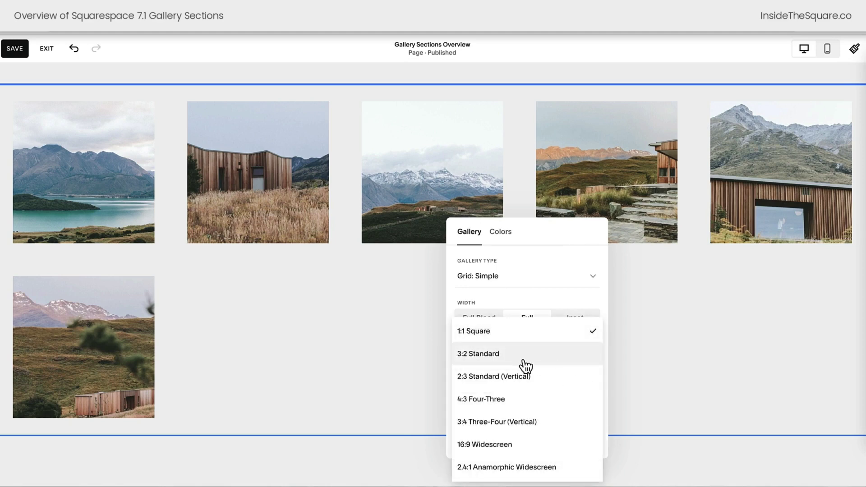
pyautogui.click(522, 377)
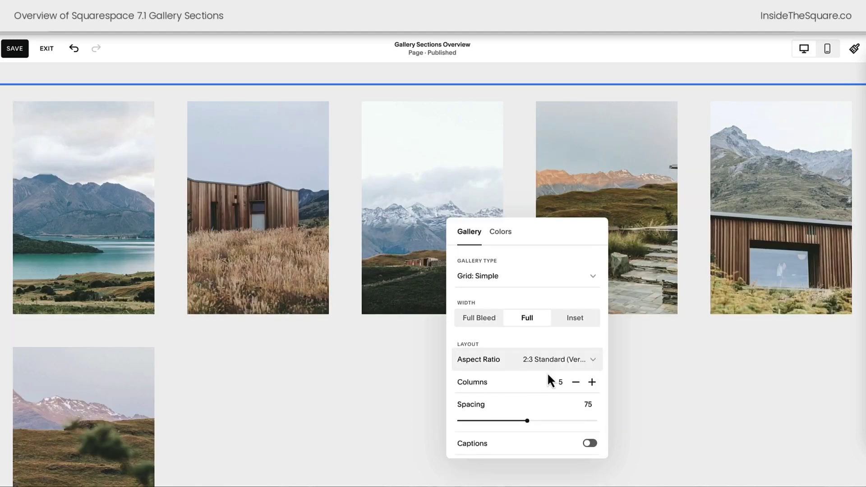
pyautogui.click(579, 367)
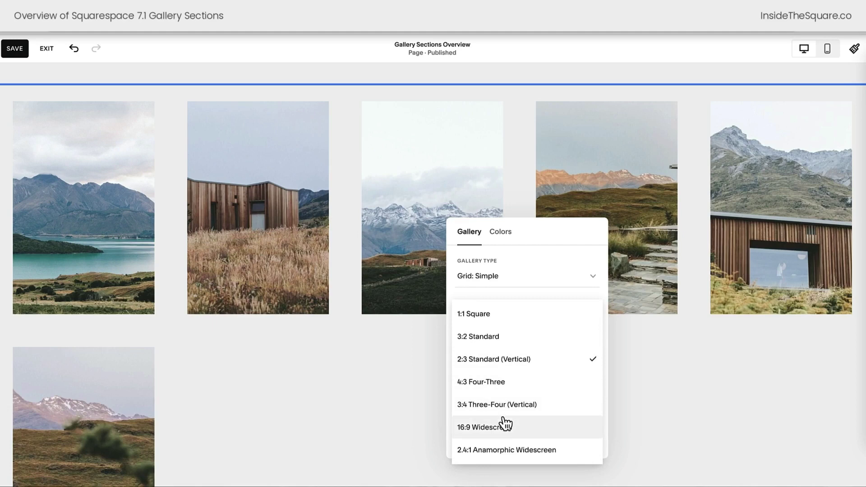
pyautogui.click(503, 423)
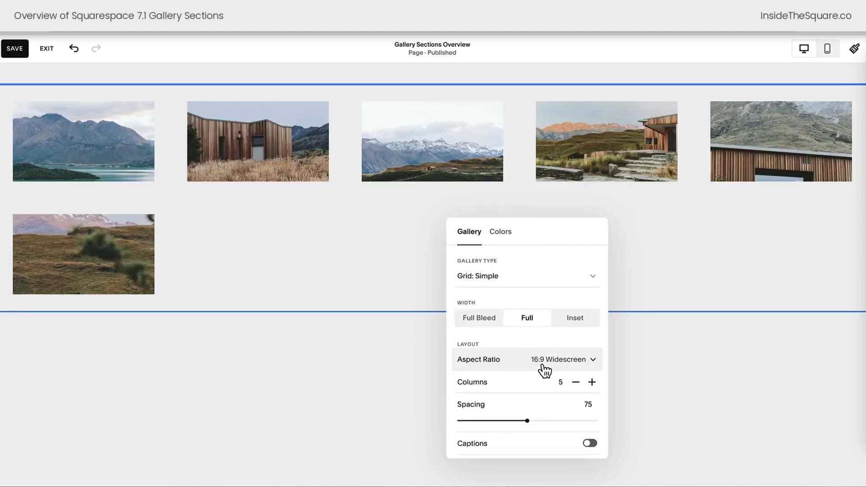
pyautogui.click(562, 367)
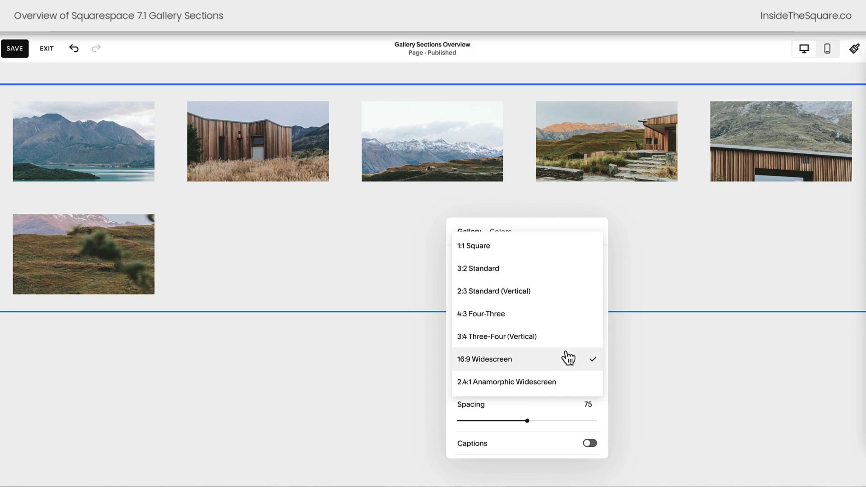
pyautogui.click(567, 270)
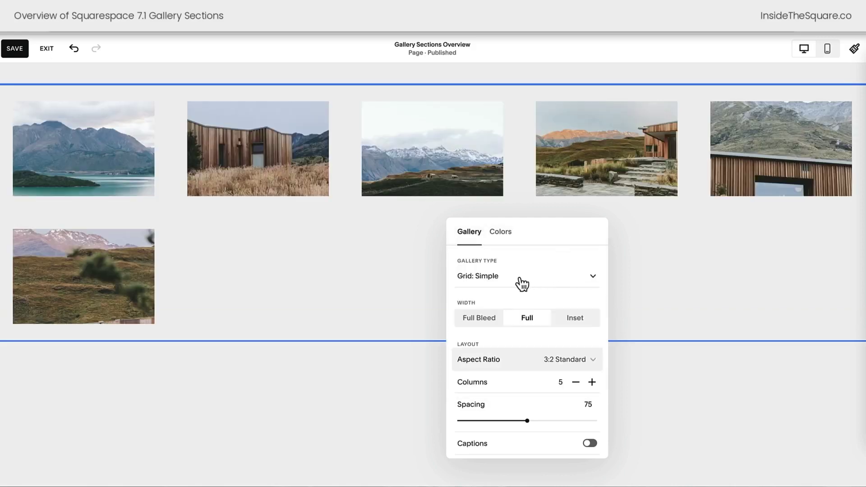
# Try the Full Bleed and Full widths for the gallery, and set its width to Inset.
pyautogui.click(489, 323)
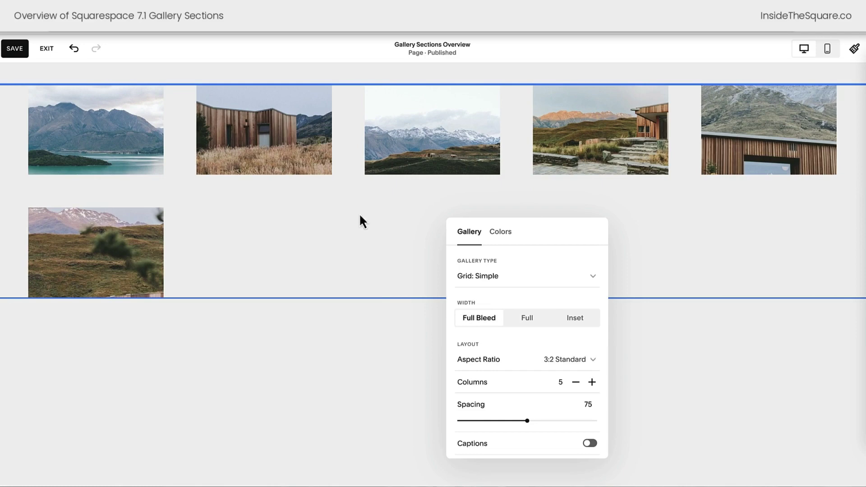
pyautogui.click(532, 321)
pyautogui.click(576, 330)
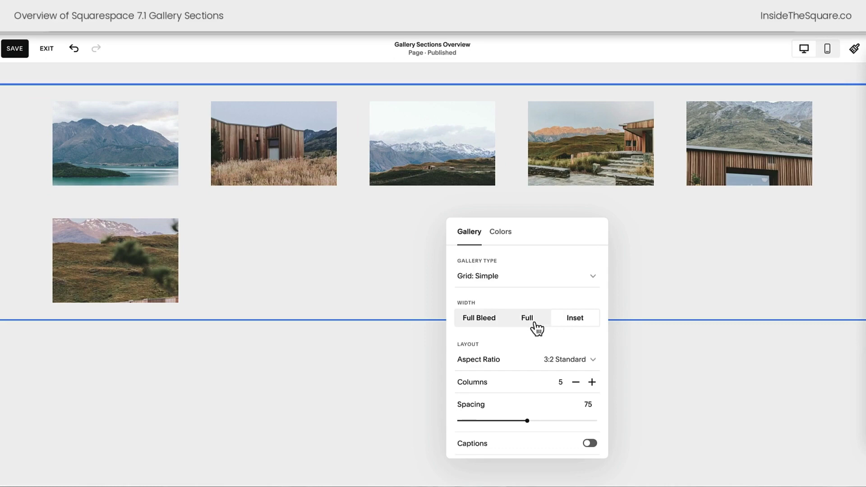
# Set the gallery layout to 4 columns and the image spacing to 46.
pyautogui.scroll(-1, 542, 339)
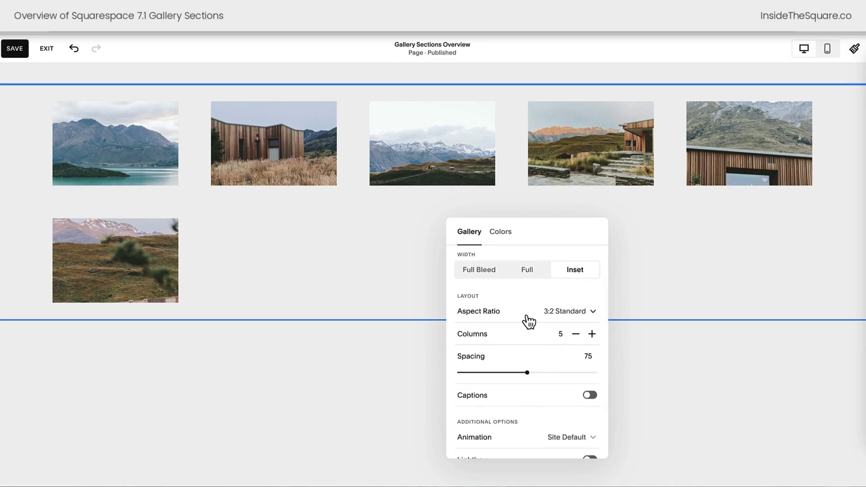
pyautogui.scroll(-1, 528, 318)
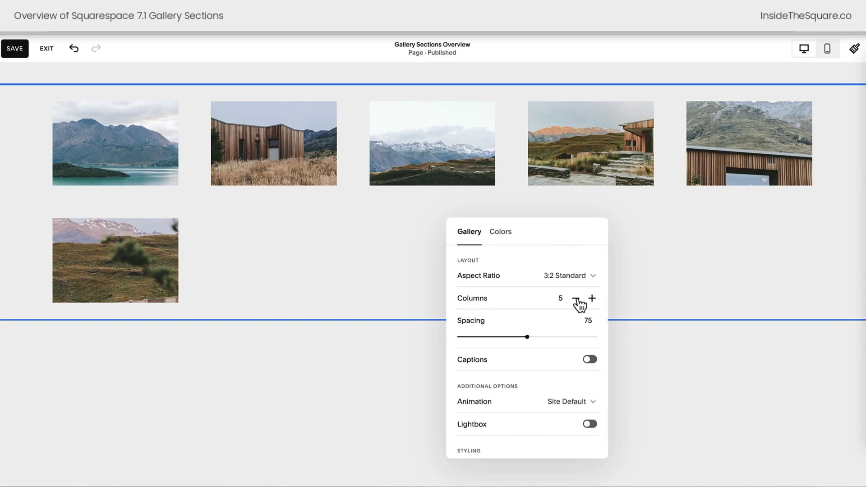
pyautogui.click(576, 299)
pyautogui.moveTo(527, 337); pyautogui.dragTo(503, 337)
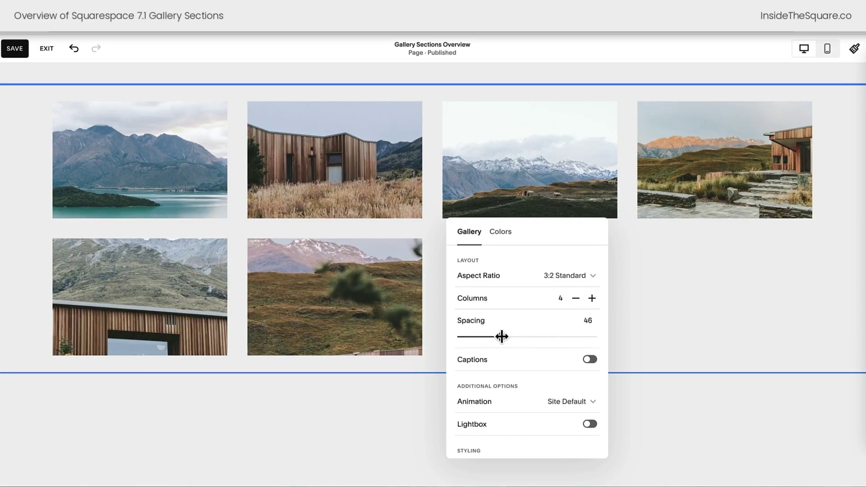
# Turn on the gallery's image captions and turn them off again.
pyautogui.scroll(1, 507, 342)
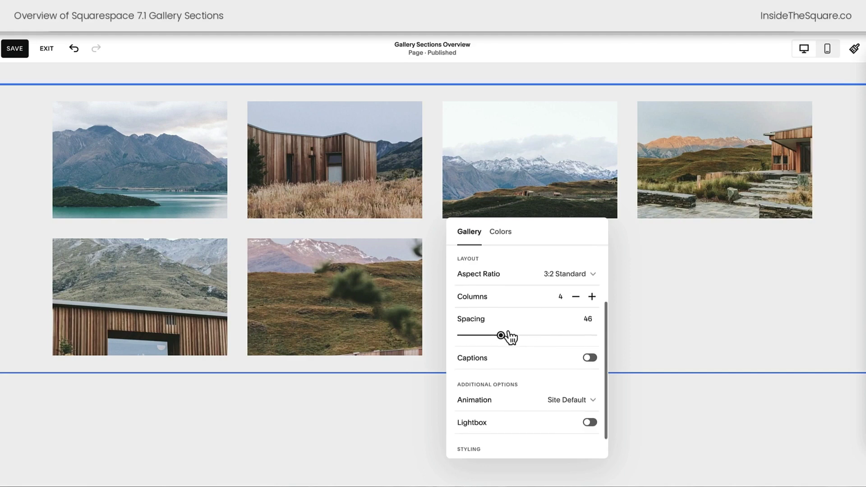
pyautogui.click(565, 370)
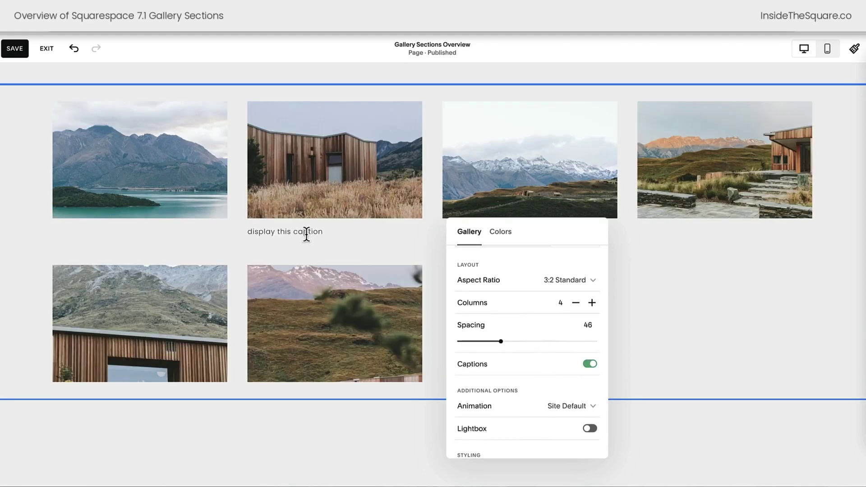
pyautogui.click(542, 364)
# Try the Fading and Scaling animations, set the gallery to No Animation, and enable its lightbox.
pyautogui.scroll(-1, 540, 362)
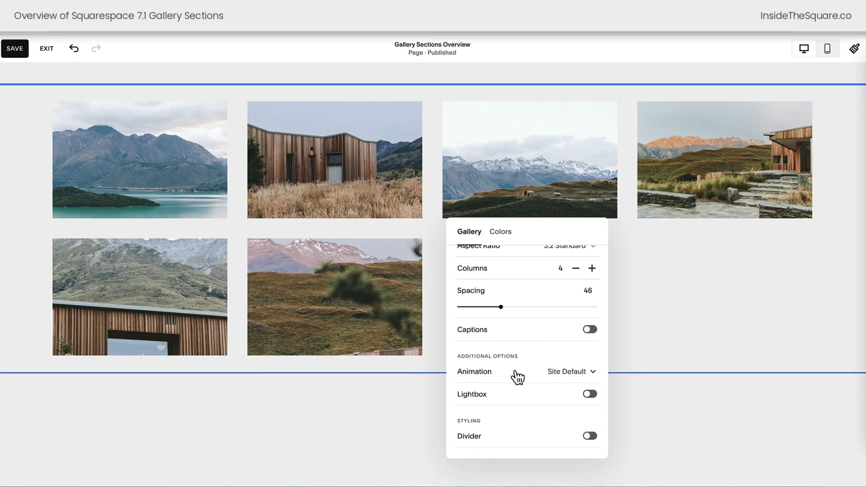
pyautogui.click(544, 377)
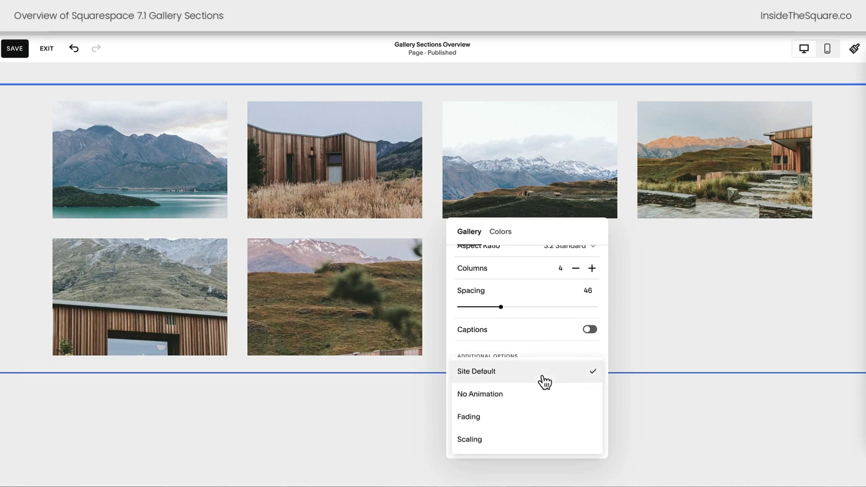
pyautogui.click(526, 417)
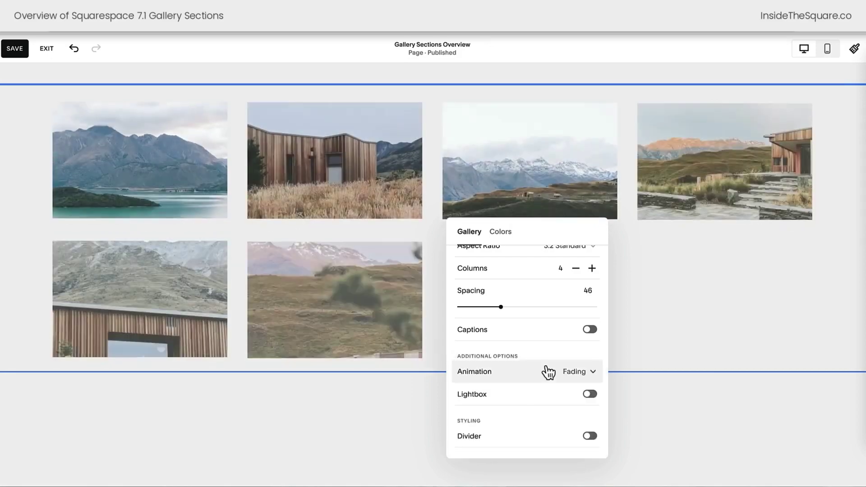
pyautogui.click(554, 376)
pyautogui.click(546, 400)
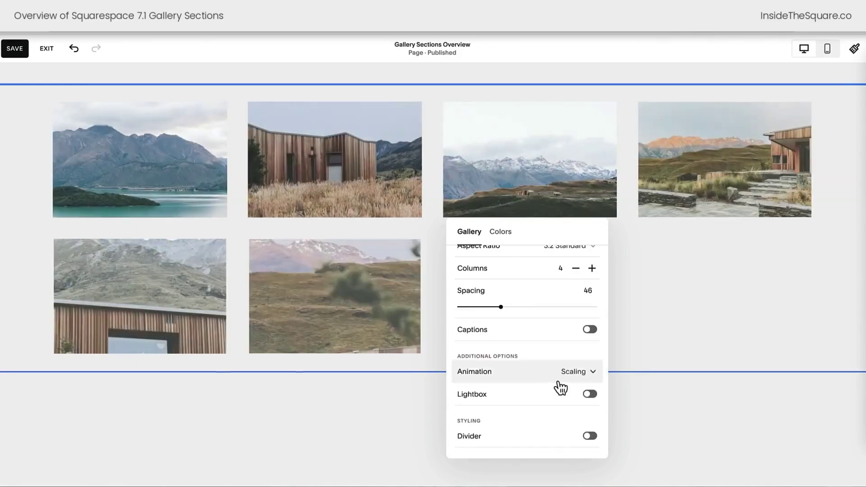
pyautogui.click(566, 381)
pyautogui.click(540, 332)
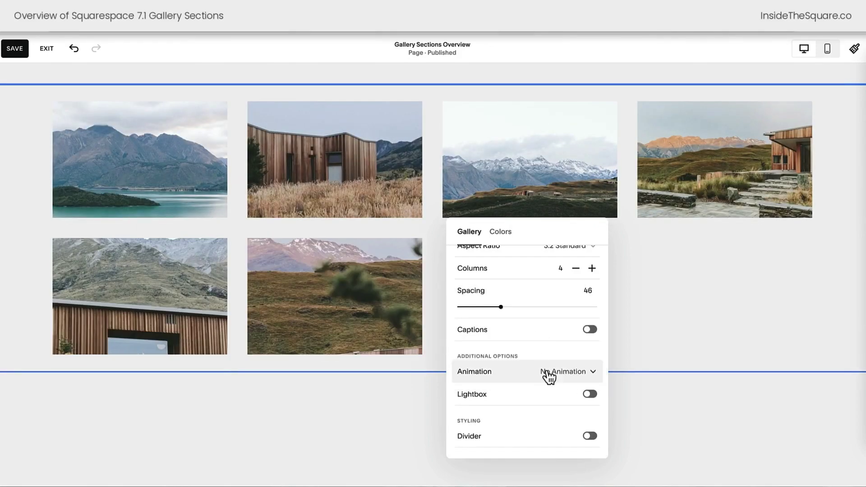
pyautogui.click(591, 395)
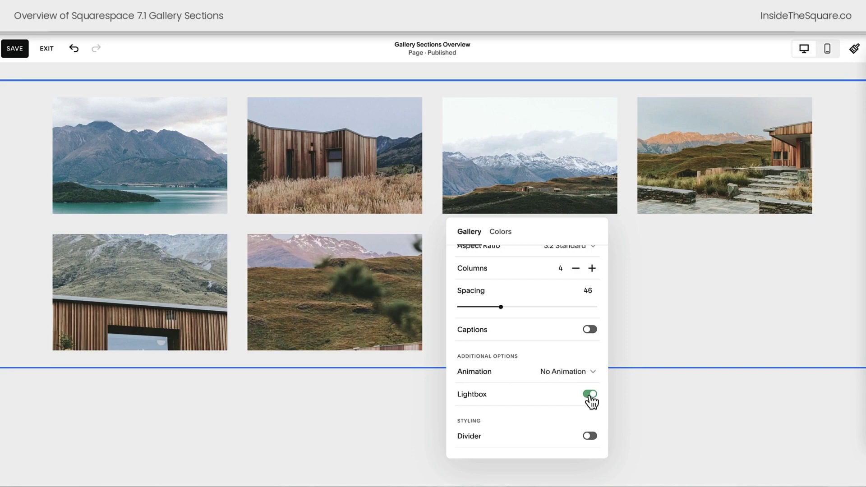
# Close the gallery settings, save the page and exit edit mode.
pyautogui.click(664, 295)
pyautogui.click(16, 49)
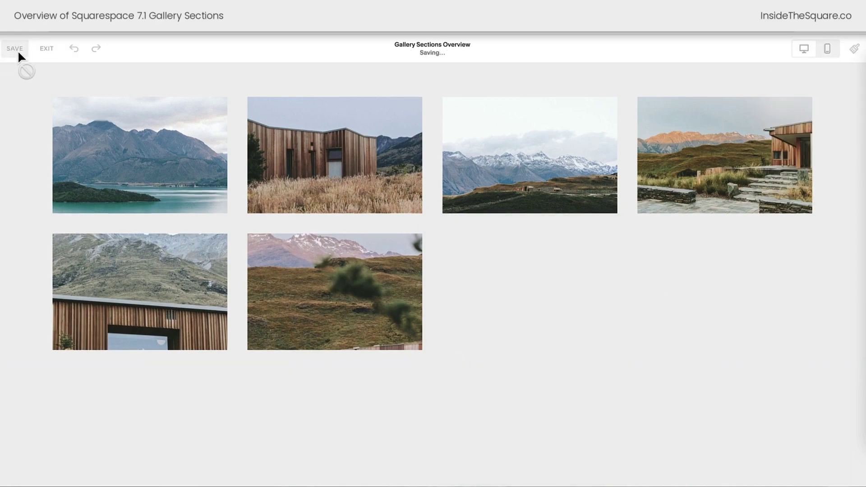
pyautogui.click(45, 49)
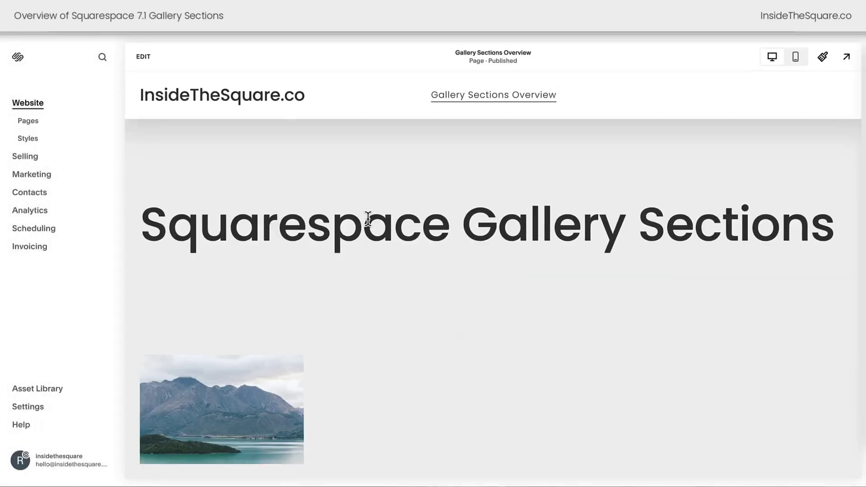
# Preview the gallery's lightbox by opening the last image, advancing through three more images and closing it.
pyautogui.scroll(-4, 676, 314)
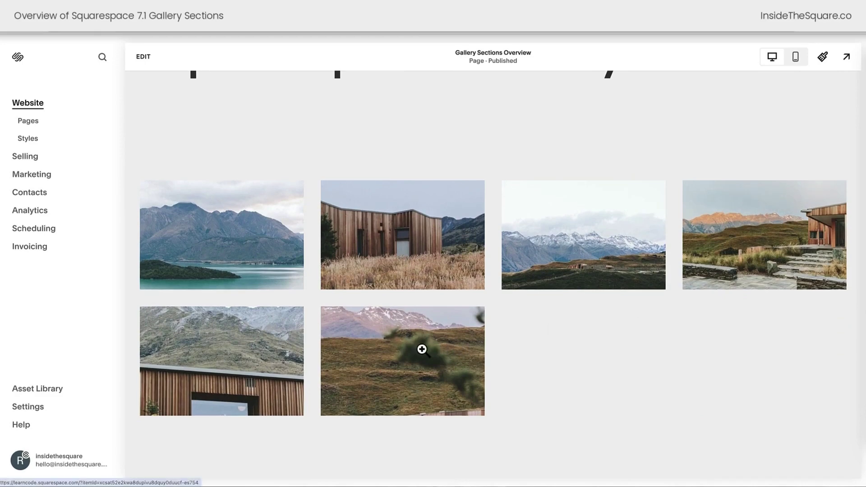
pyautogui.click(383, 342)
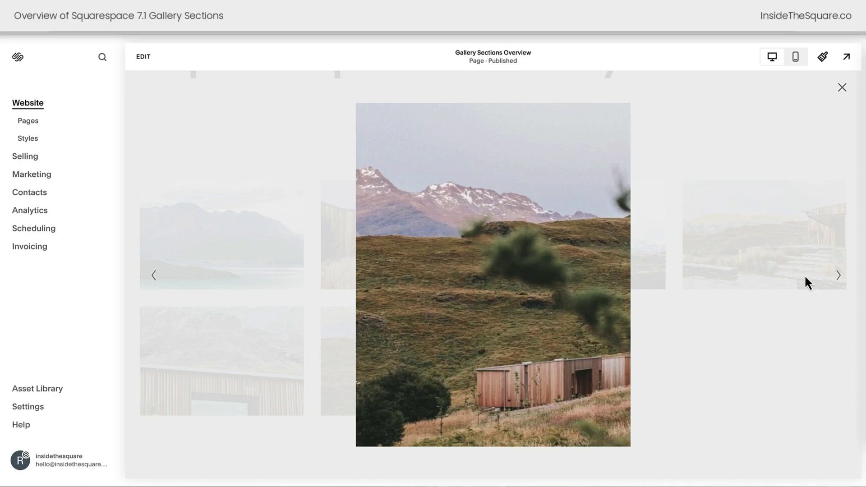
pyautogui.click(839, 280)
pyautogui.click(839, 280)
pyautogui.click(839, 279)
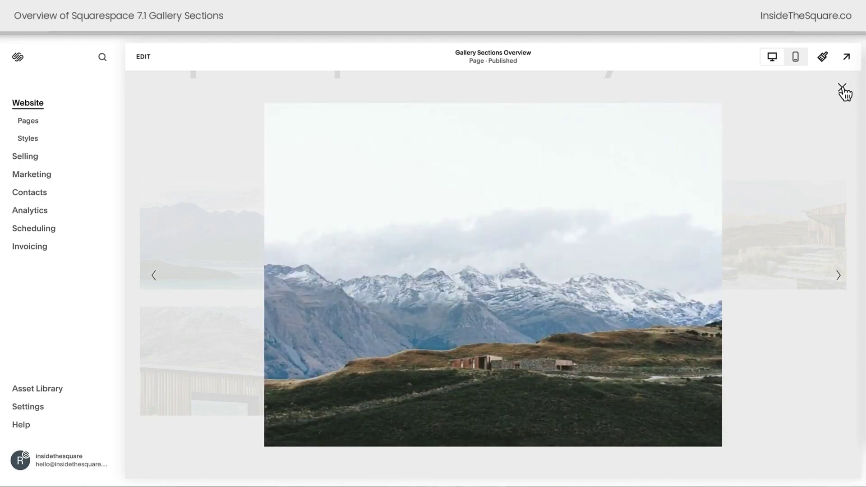
pyautogui.click(842, 88)
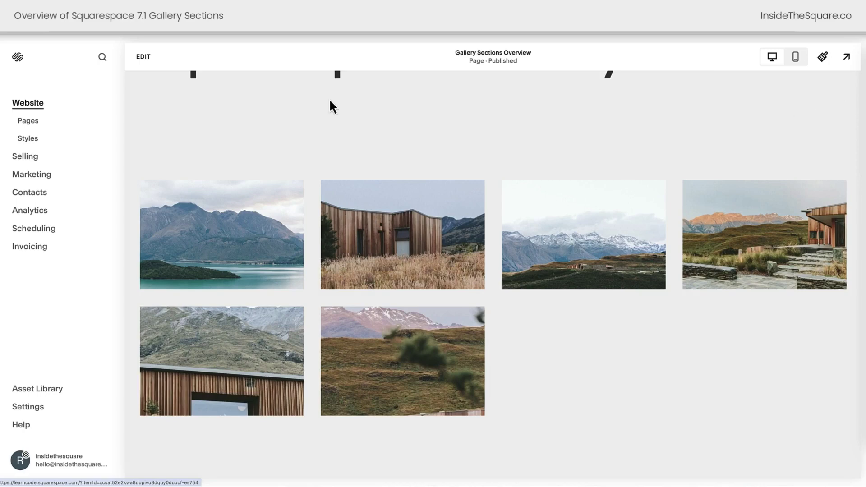
# Reopen the page for editing and open the gallery section's settings.
pyautogui.click(144, 57)
pyautogui.moveTo(831, 299)
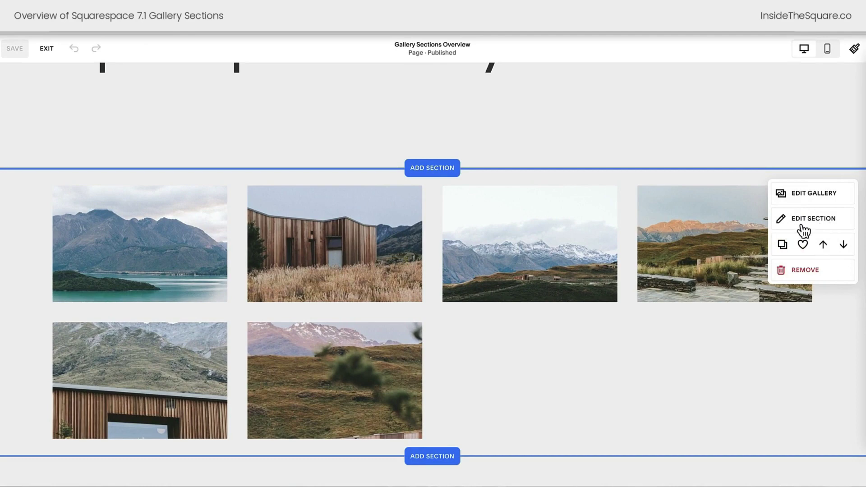
pyautogui.click(804, 231)
# Try the Grid: Strips and Grid: Masonry types for the gallery.
pyautogui.click(780, 274)
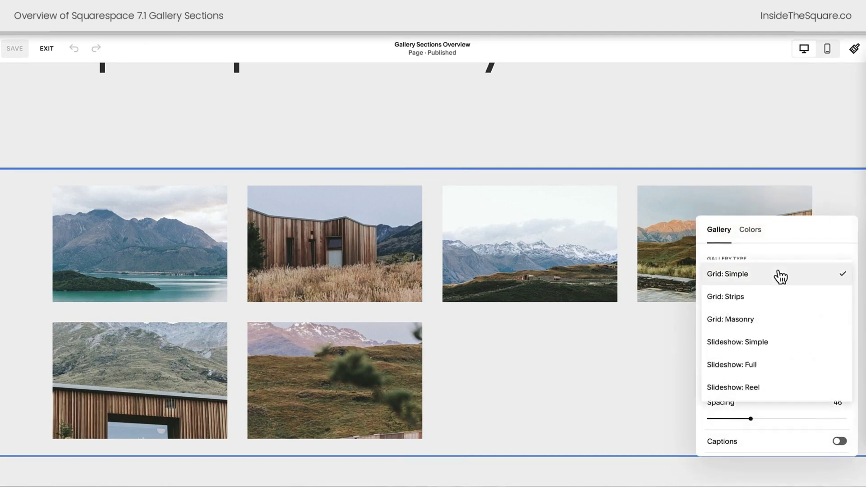
pyautogui.click(766, 298)
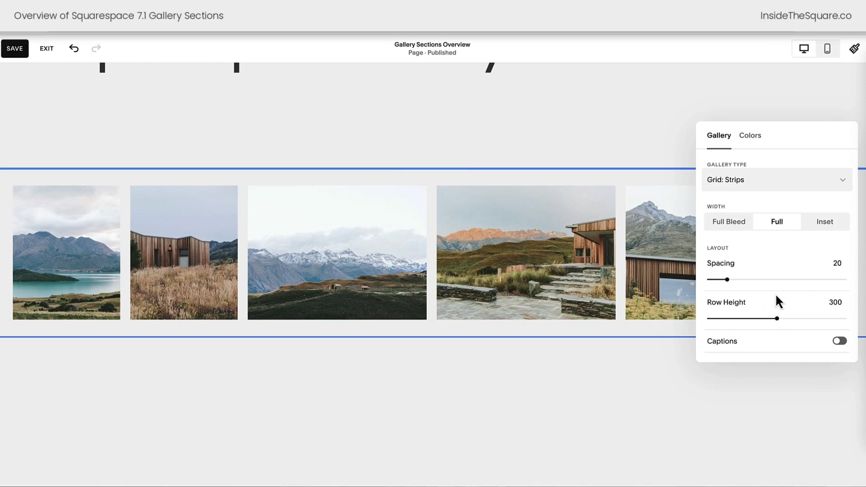
pyautogui.click(762, 188)
pyautogui.click(765, 206)
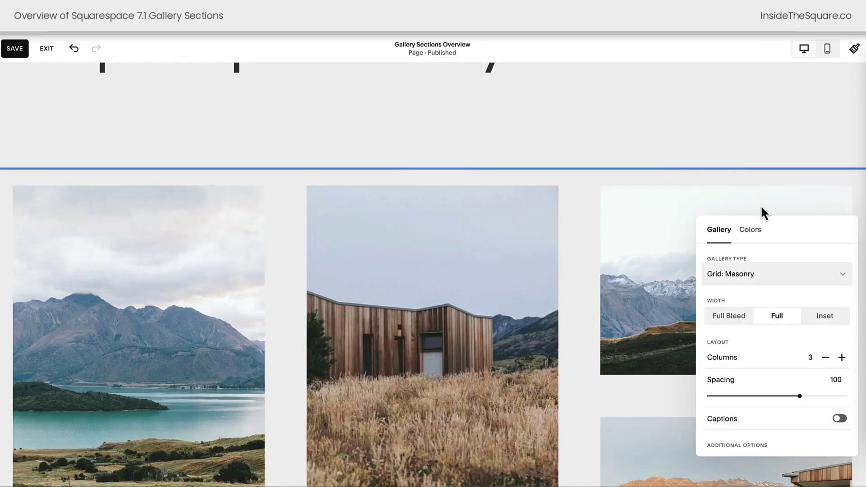
# Change the gallery type to Slideshow: Simple.
pyautogui.click(803, 282)
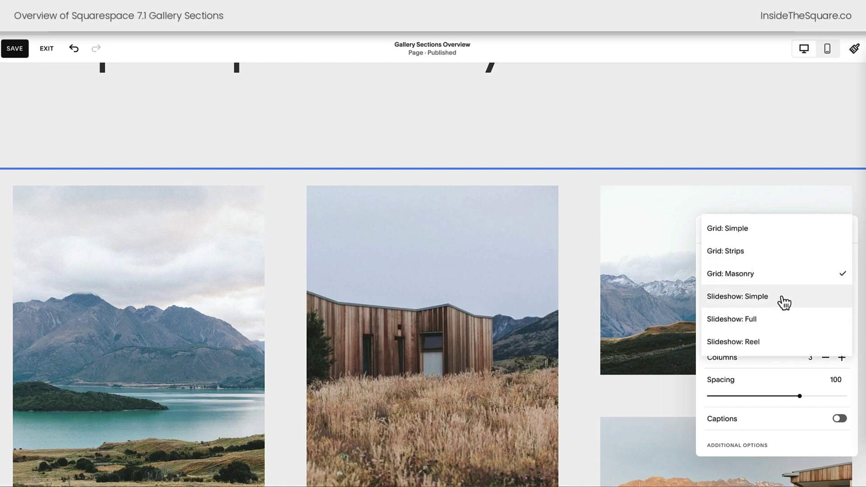
pyautogui.click(784, 302)
pyautogui.scroll(-3, 631, 278)
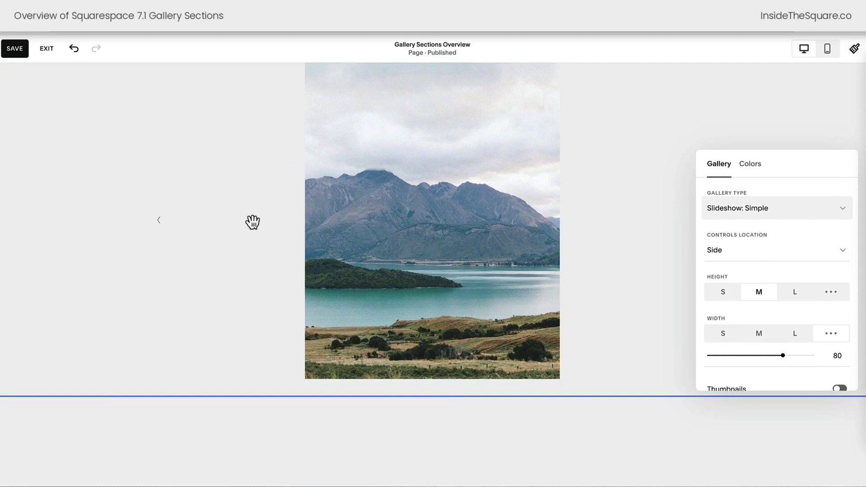
# Set the simple slideshow's height to S, try the S and M widths, and set its width to L.
pyautogui.click(801, 171)
pyautogui.moveTo(802, 172); pyautogui.dragTo(601, 155)
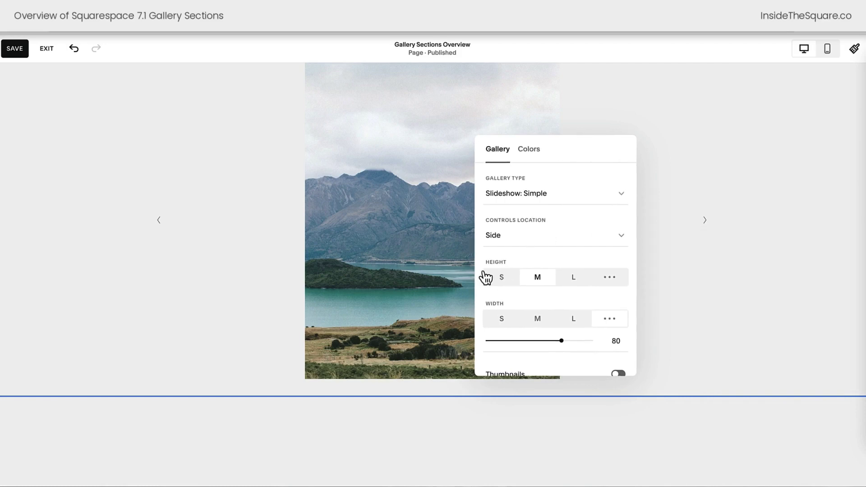
pyautogui.click(503, 280)
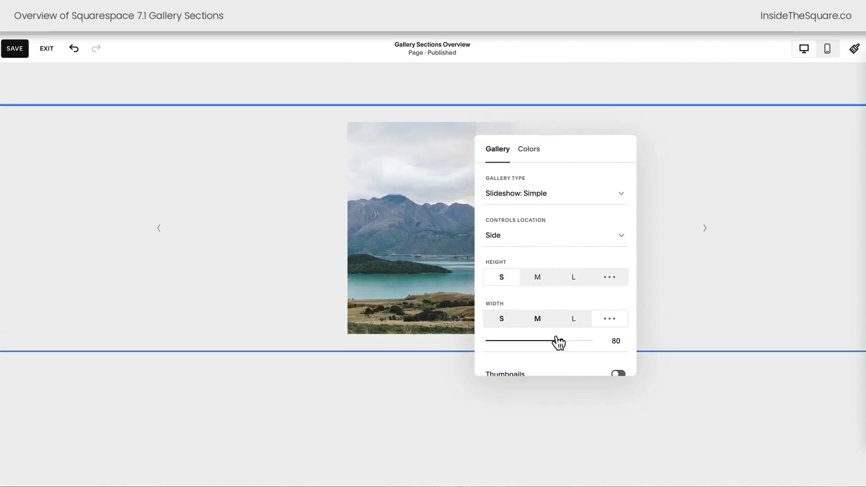
pyautogui.click(505, 321)
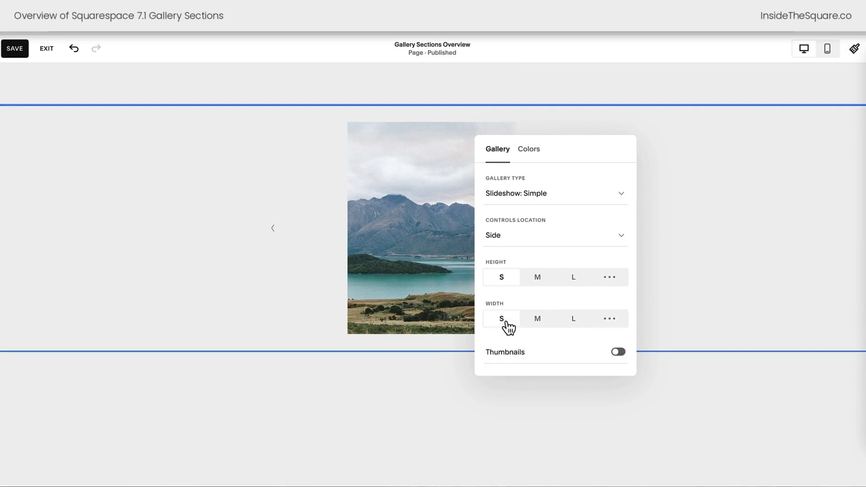
pyautogui.click(575, 322)
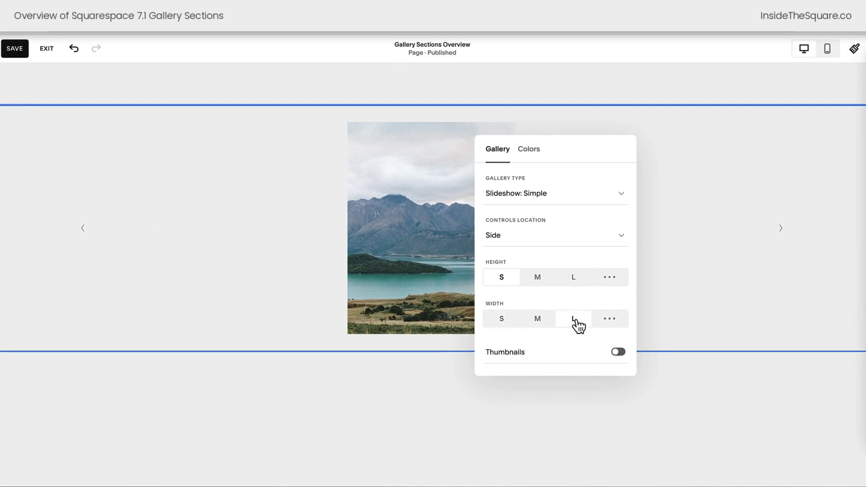
pyautogui.click(496, 328)
pyautogui.click(547, 329)
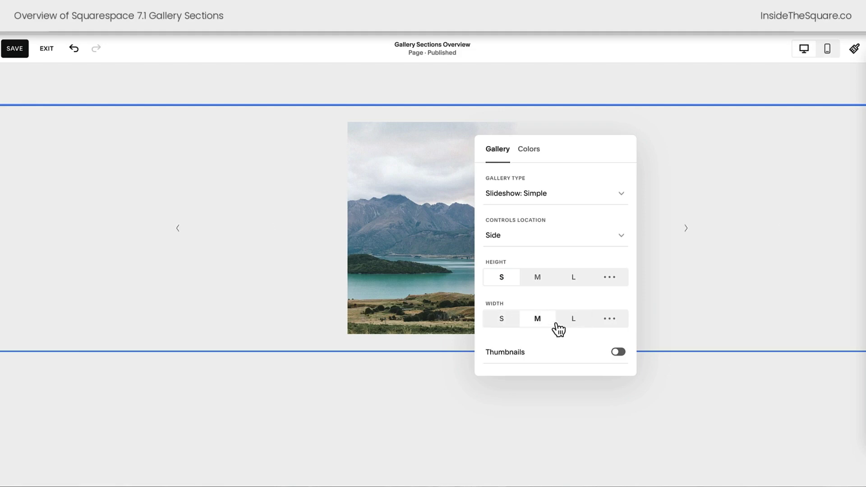
pyautogui.click(589, 328)
# Turn on the simple slideshow's thumbnails and set its width to the custom option at 100.
pyautogui.scroll(-1, 582, 328)
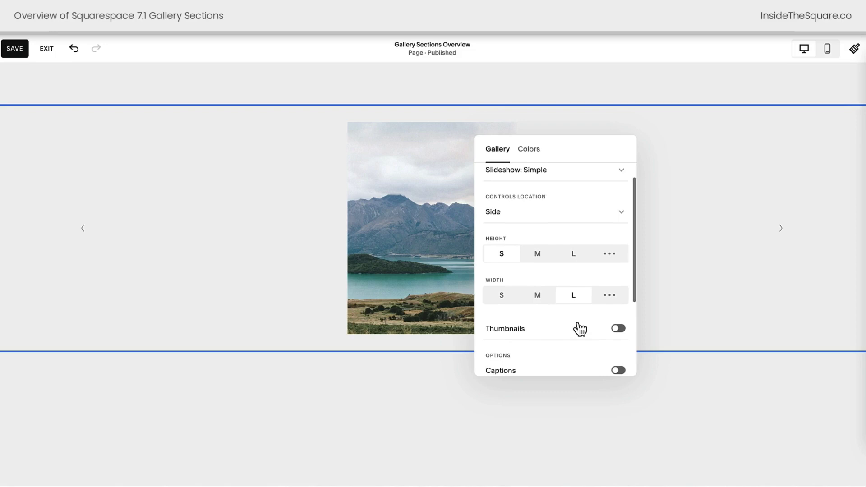
pyautogui.click(557, 333)
pyautogui.click(605, 297)
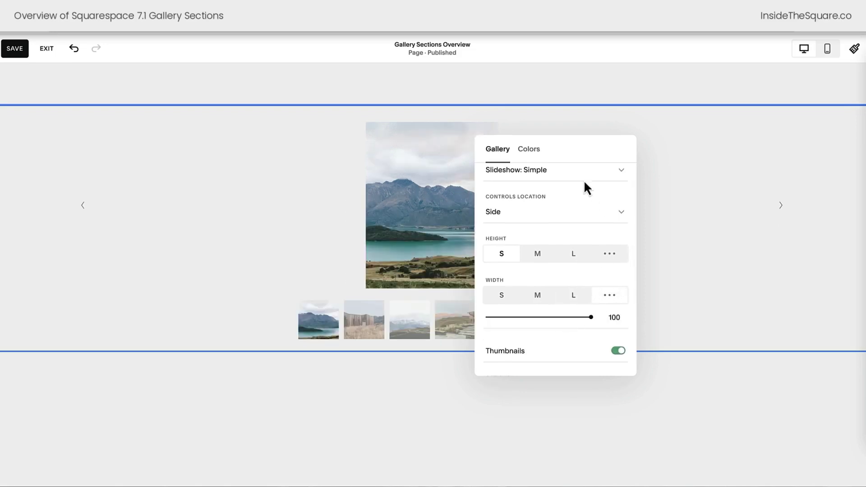
# Move the settings aside and browse the slideshow's images through its thumbnails.
pyautogui.moveTo(587, 149); pyautogui.dragTo(731, 151)
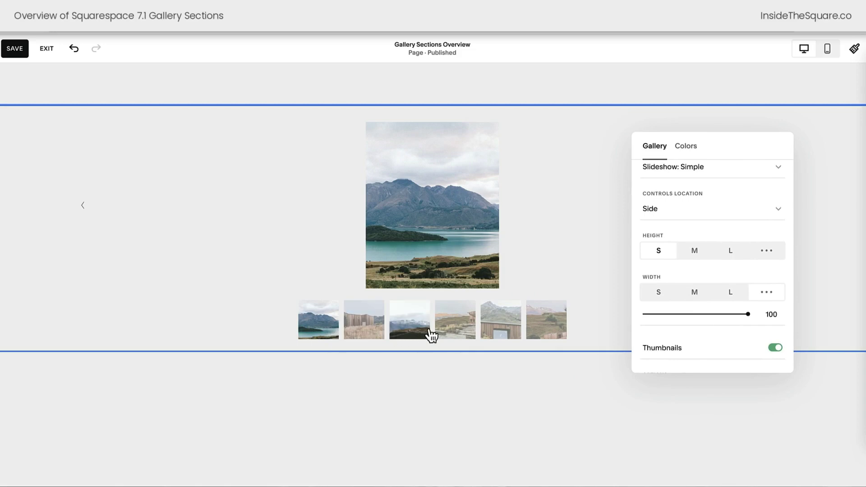
pyautogui.click(454, 333)
pyautogui.click(474, 335)
pyautogui.click(474, 334)
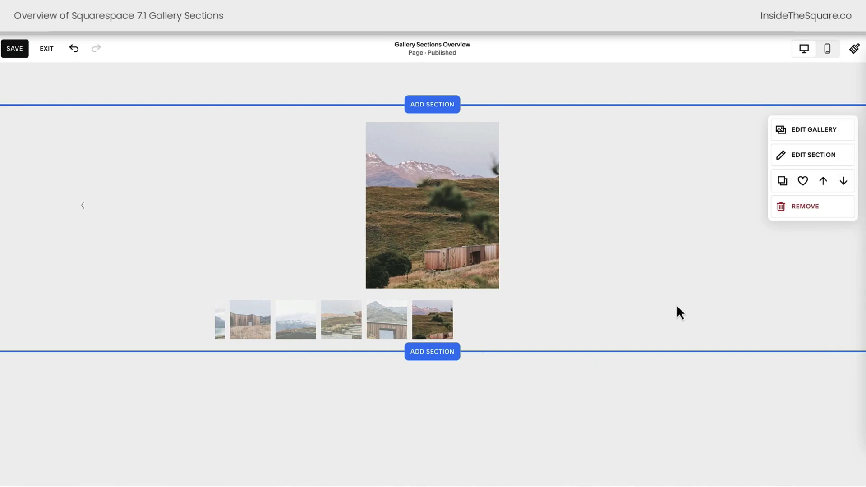
# Change the gallery type to Slideshow: Full, try the S and M heights, and set its height to L.
pyautogui.click(802, 159)
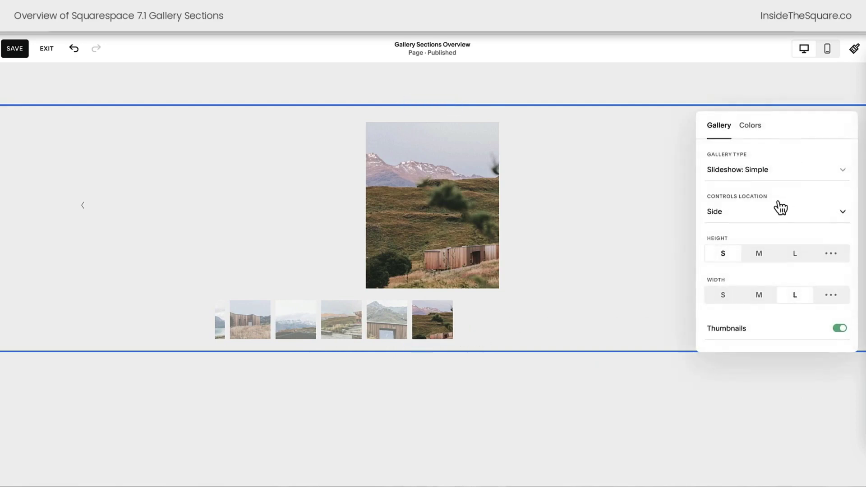
pyautogui.click(780, 181)
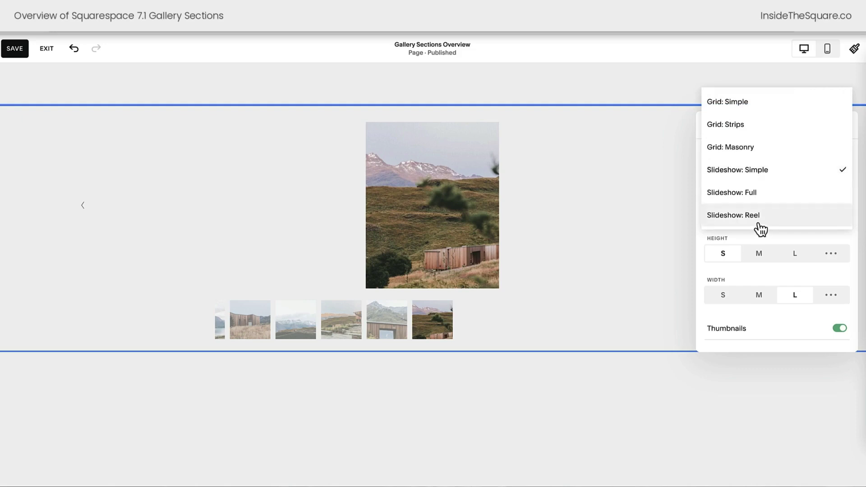
pyautogui.click(758, 195)
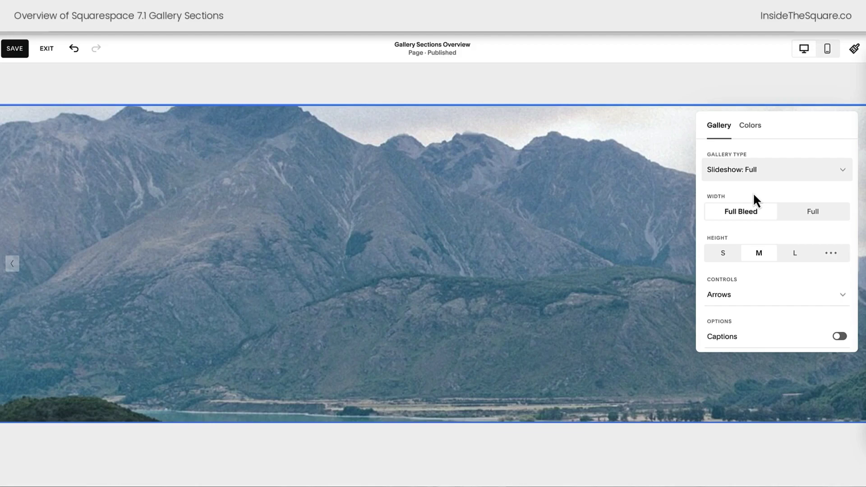
pyautogui.click(734, 258)
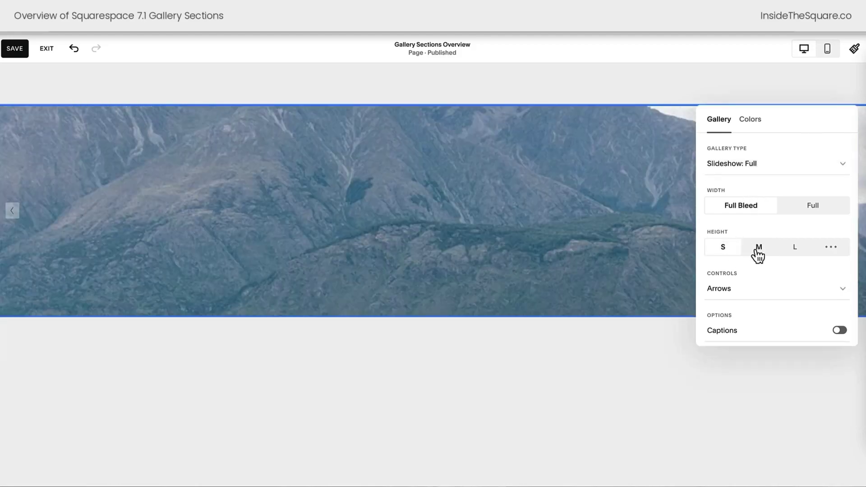
pyautogui.click(758, 253)
pyautogui.click(794, 249)
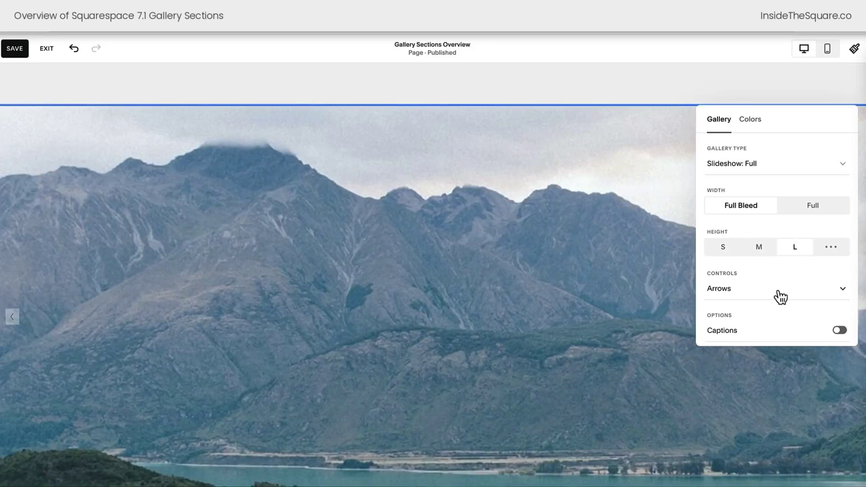
# Try the Hidden option for the full slideshow's controls and set the controls to Bullets.
pyautogui.scroll(-1, 794, 248)
pyautogui.moveTo(818, 120); pyautogui.dragTo(659, 134)
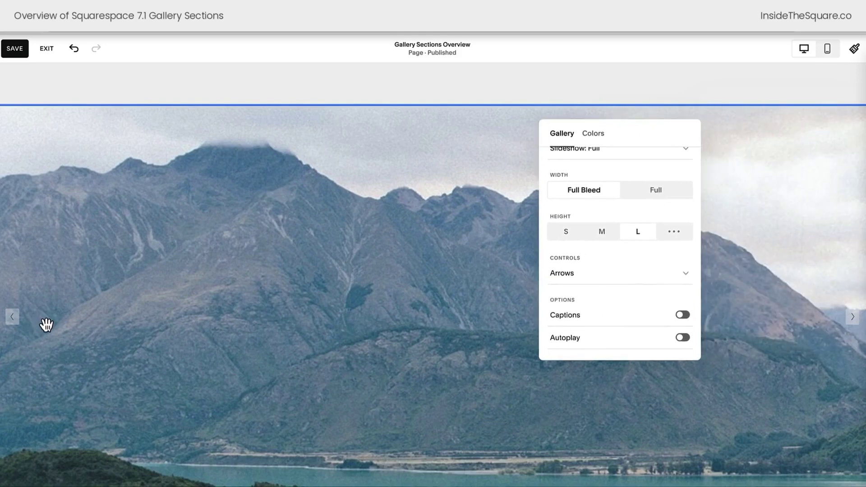
pyautogui.click(635, 276)
pyautogui.click(593, 318)
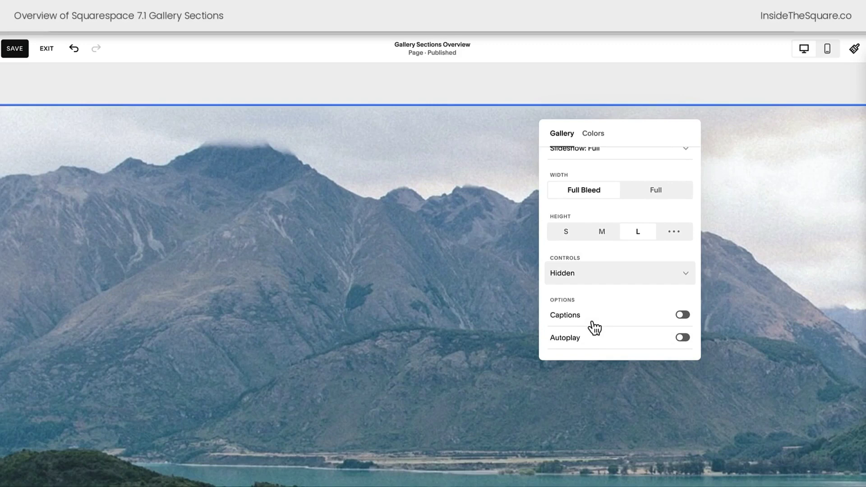
pyautogui.click(615, 277)
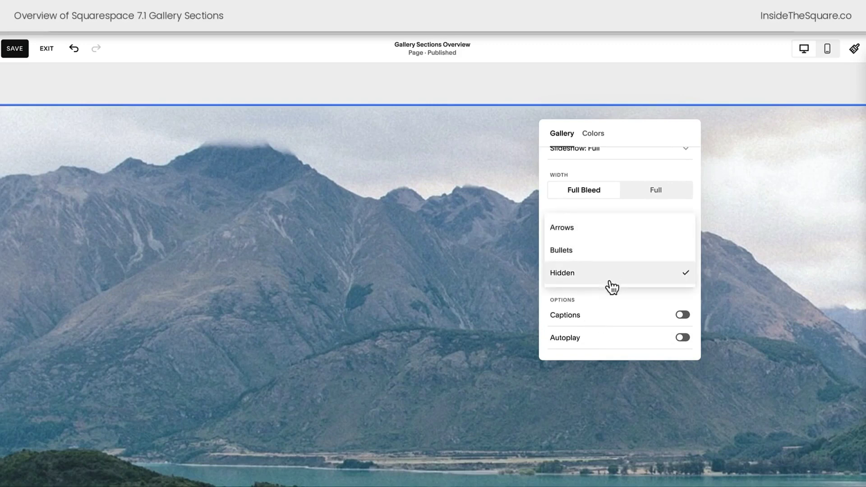
pyautogui.click(600, 262)
pyautogui.scroll(-3, 447, 313)
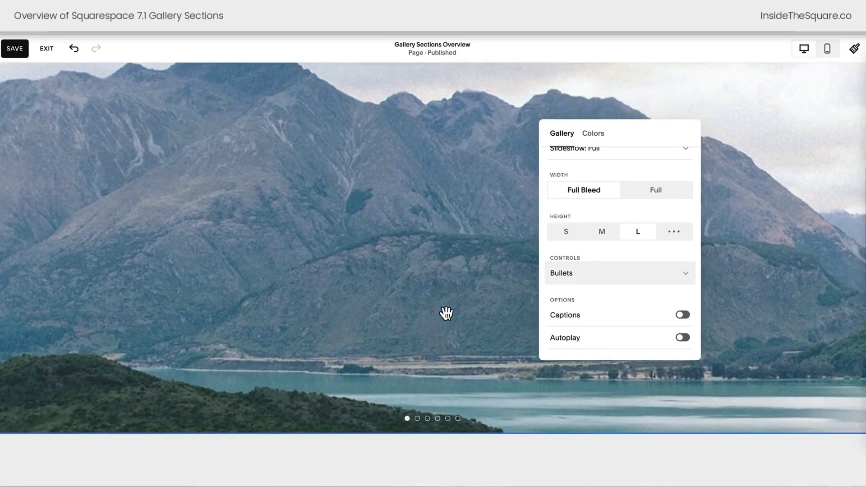
# Browse the full slideshow's images through its bullet controls, ending on the third image.
pyautogui.click(417, 421)
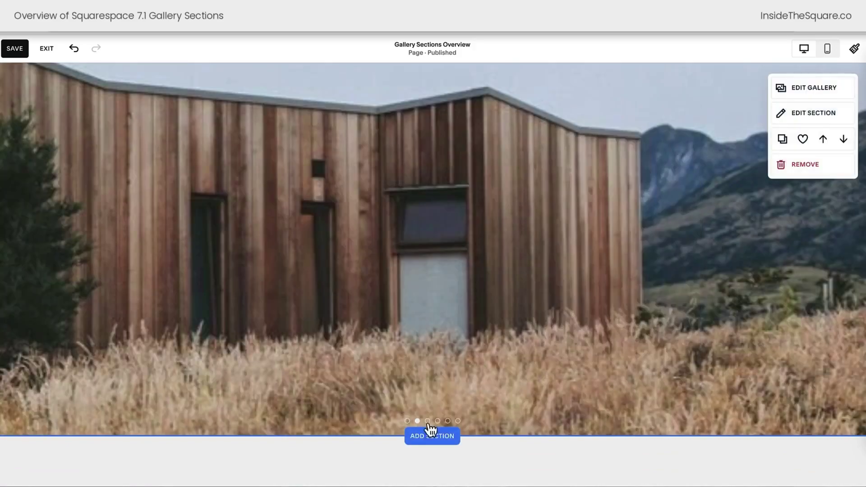
pyautogui.click(427, 421)
pyautogui.click(437, 421)
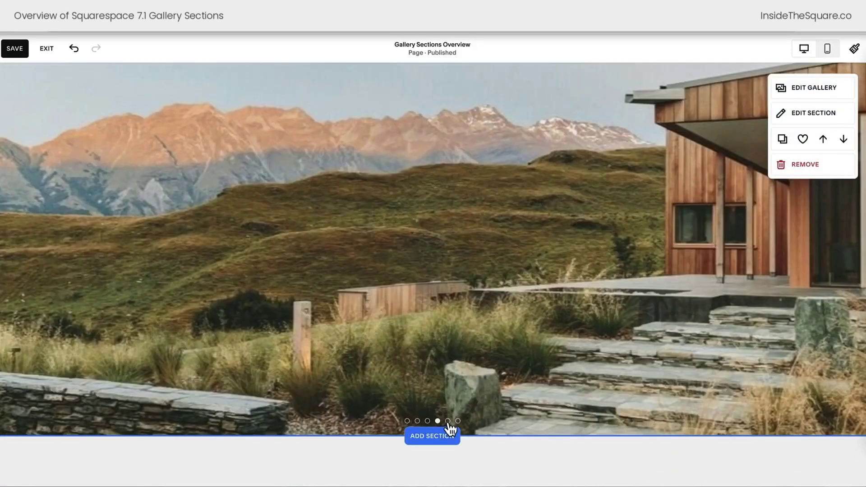
pyautogui.click(447, 421)
pyautogui.click(458, 422)
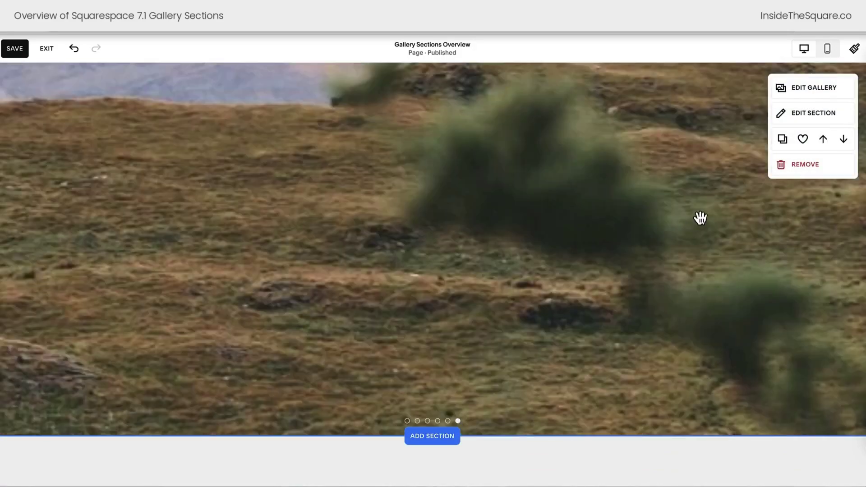
pyautogui.click(417, 421)
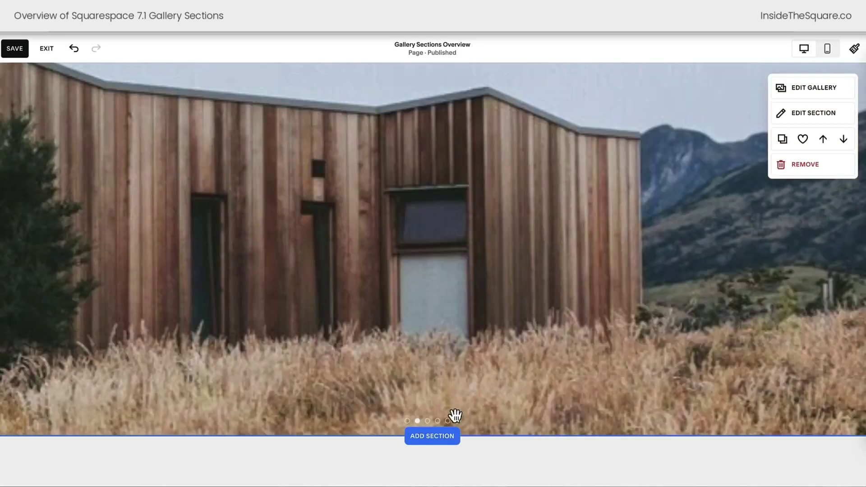
pyautogui.click(427, 420)
pyautogui.scroll(1, 560, 325)
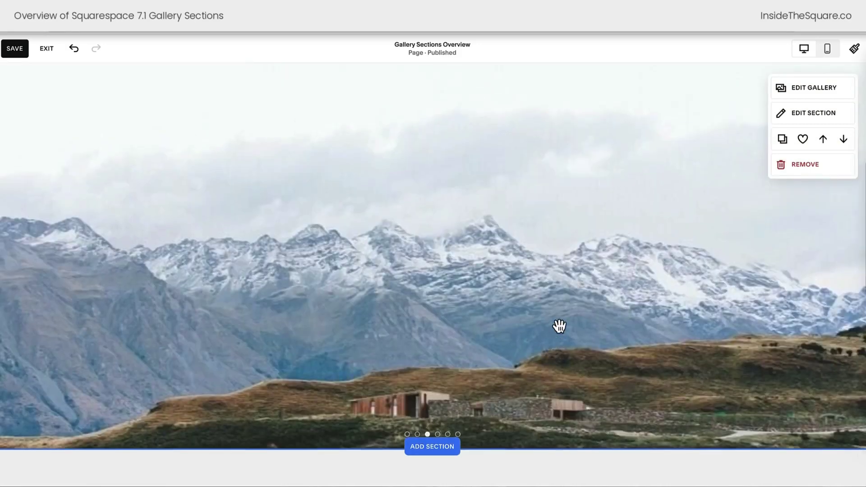
# Change the gallery type from the full slideshow to Slideshow: Reel and close the section settings.
pyautogui.click(804, 116)
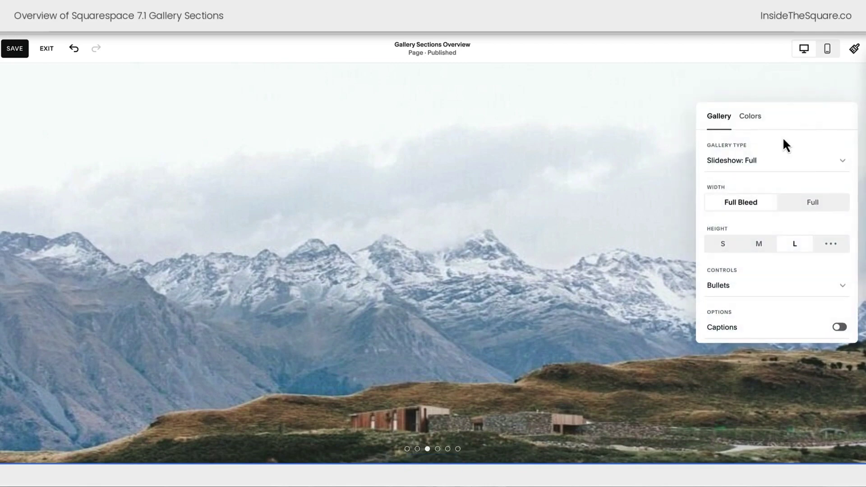
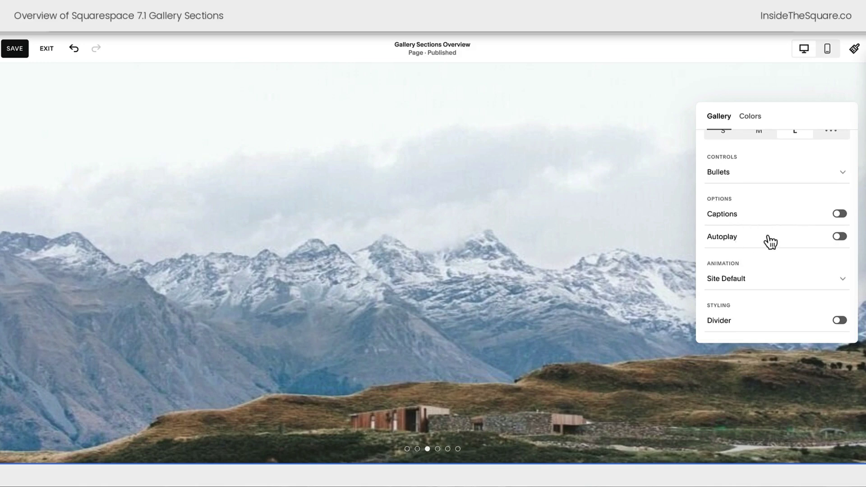
pyautogui.scroll(3, 770, 243)
pyautogui.click(758, 168)
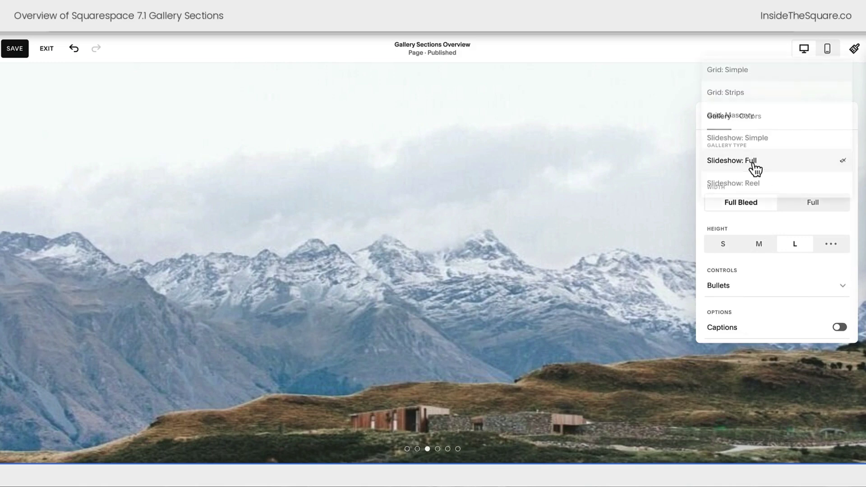
pyautogui.click(768, 184)
pyautogui.click(600, 176)
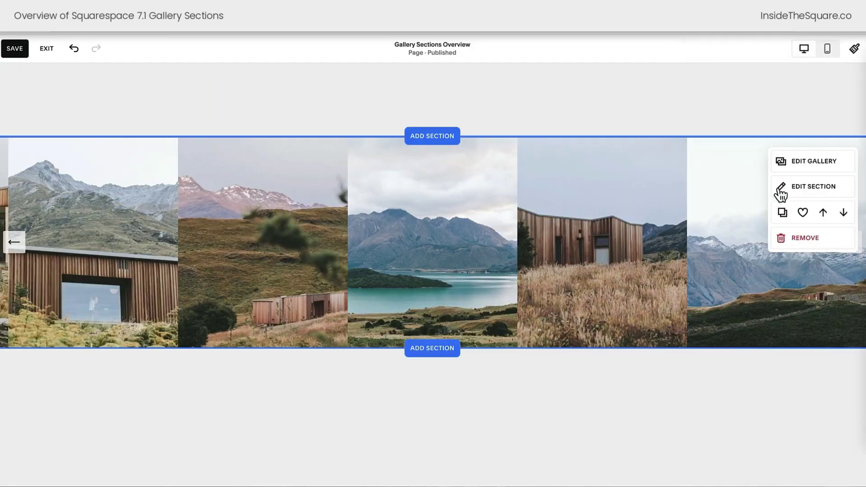
# Try the L height and the Inset width for the reel slideshow, and set it to M height and Full width.
pyautogui.click(819, 195)
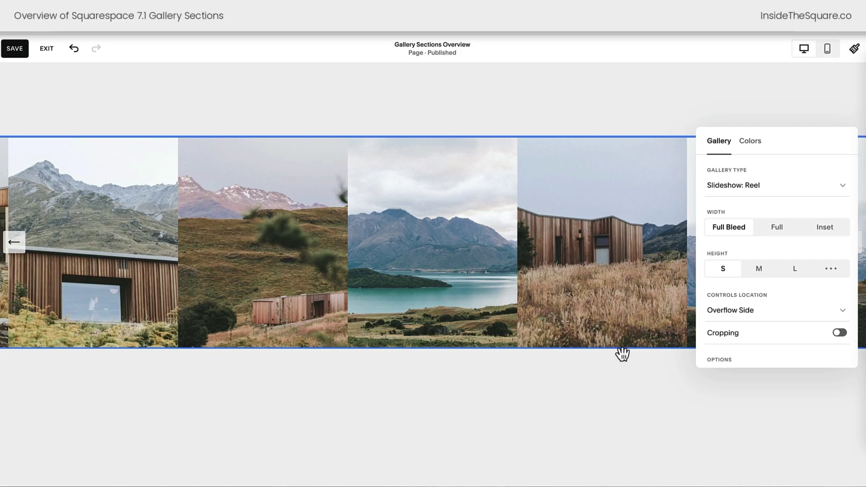
pyautogui.click(760, 270)
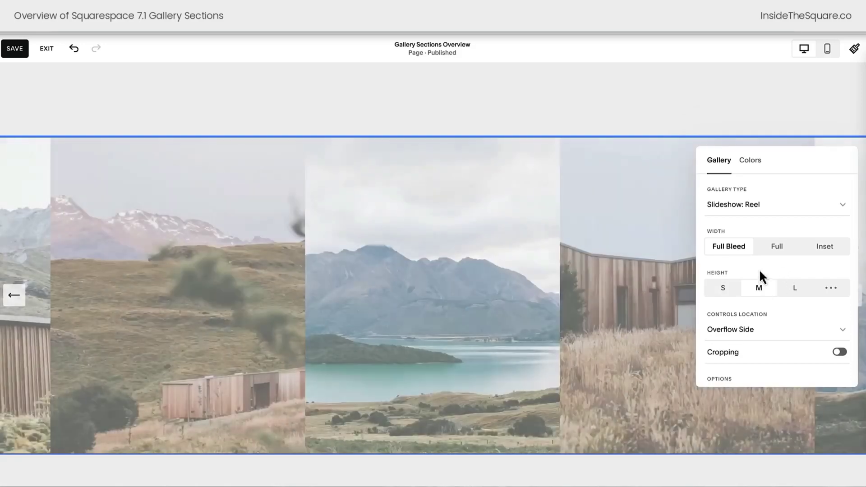
pyautogui.click(795, 288)
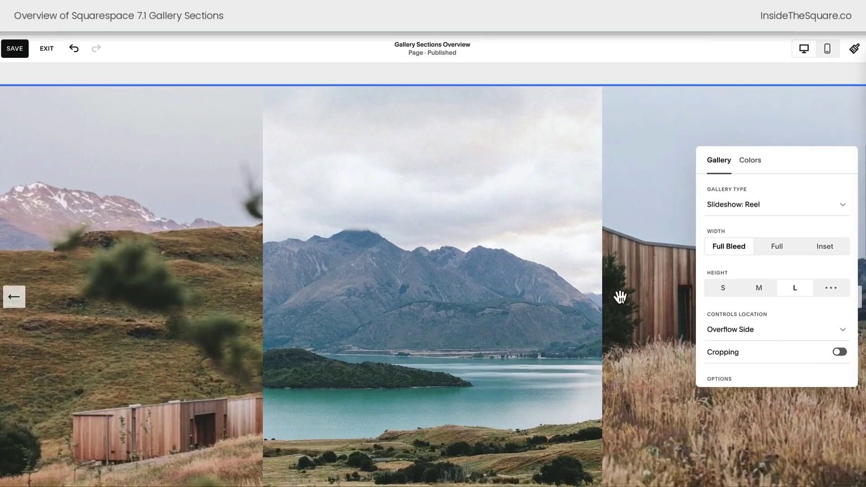
pyautogui.click(757, 293)
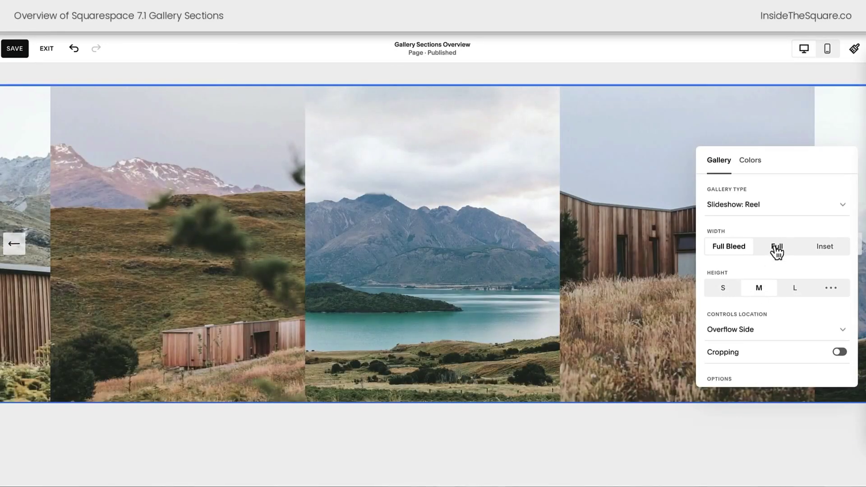
pyautogui.click(777, 251)
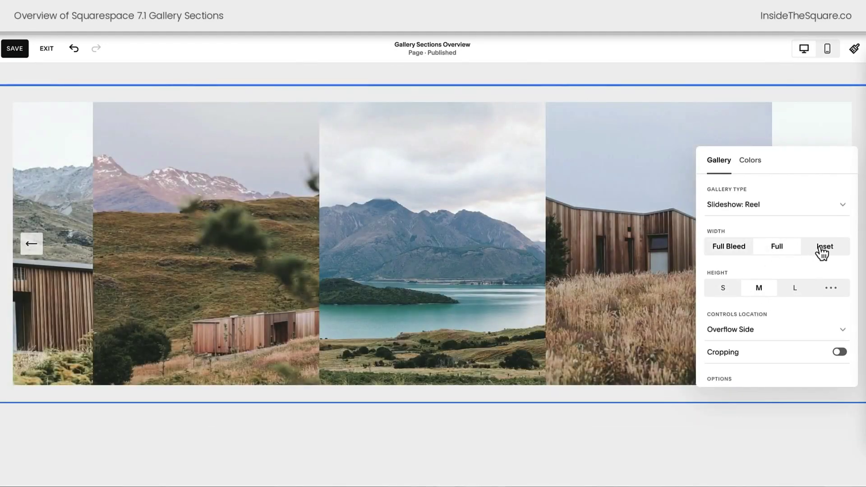
pyautogui.click(823, 251)
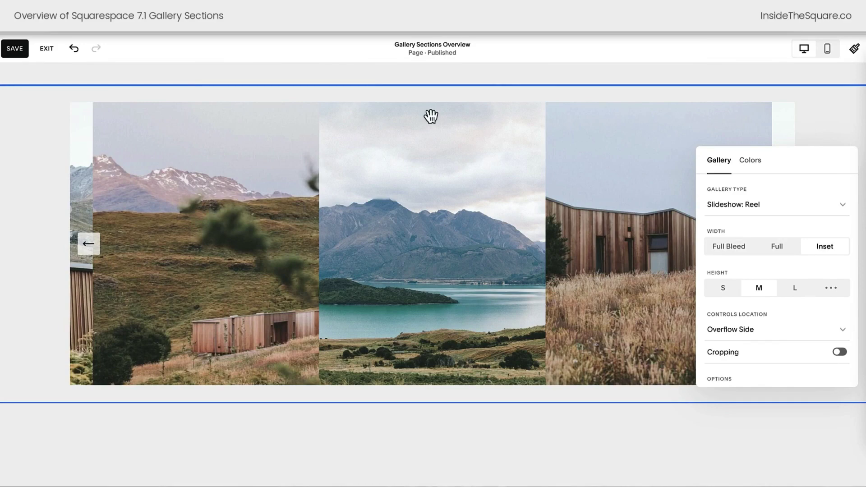
pyautogui.click(777, 254)
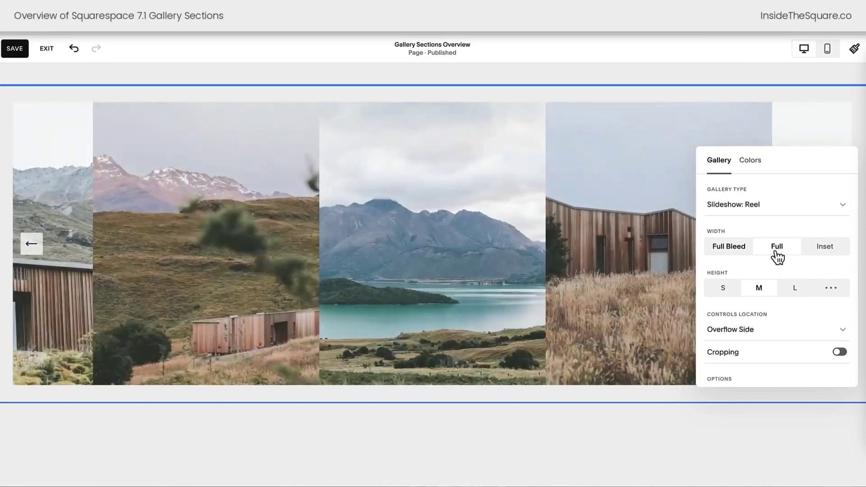
# Try the L height again for the full-width reel and set its height to S.
pyautogui.click(727, 293)
pyautogui.click(798, 228)
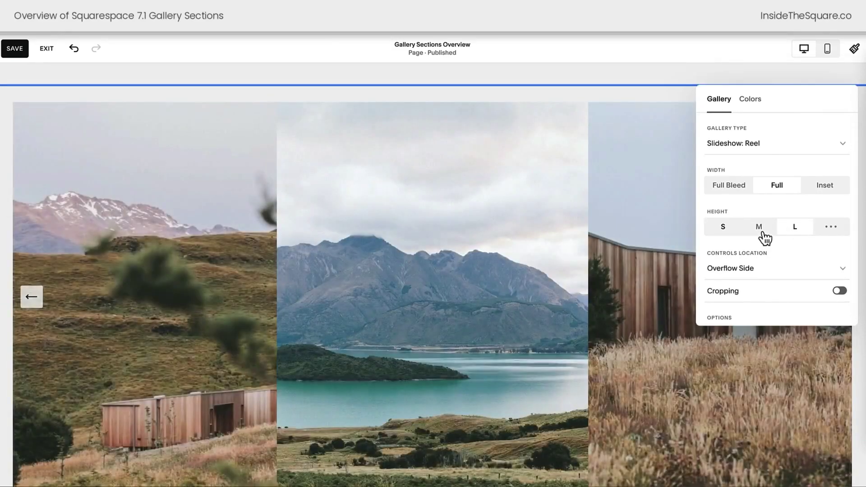
pyautogui.click(723, 231)
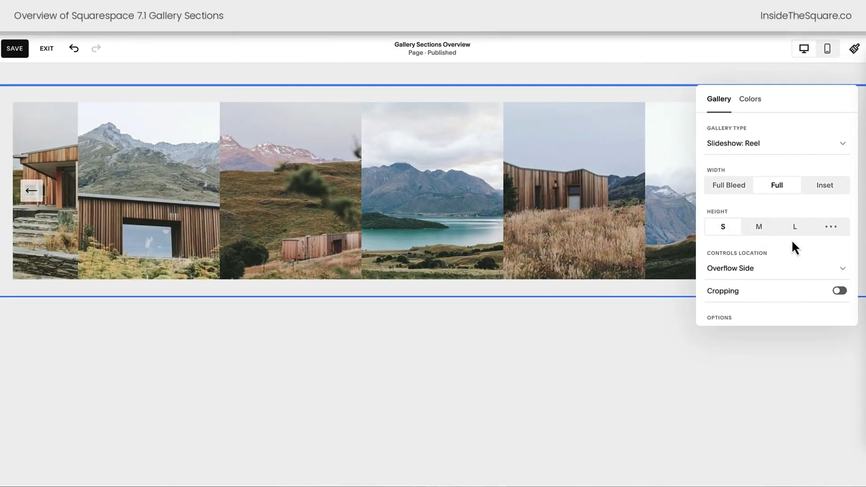
# Try the Below and Below Left locations for the reel's controls, set them to Below Center, and close the settings.
pyautogui.click(789, 270)
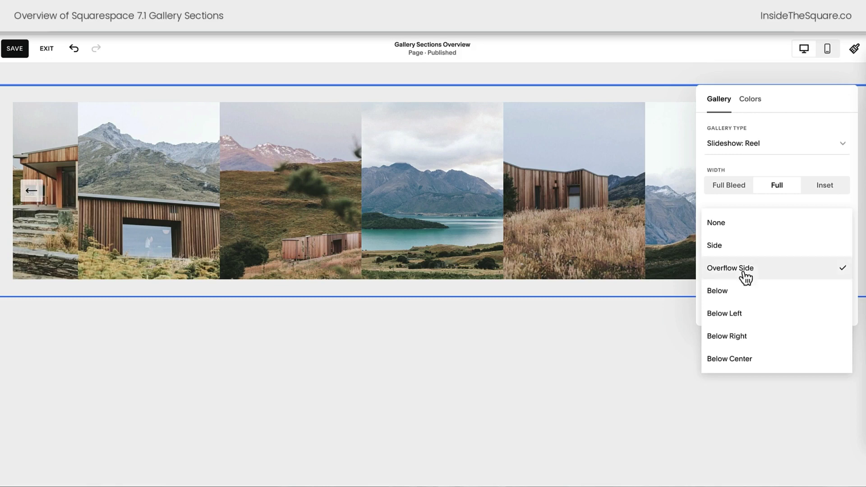
pyautogui.click(748, 294)
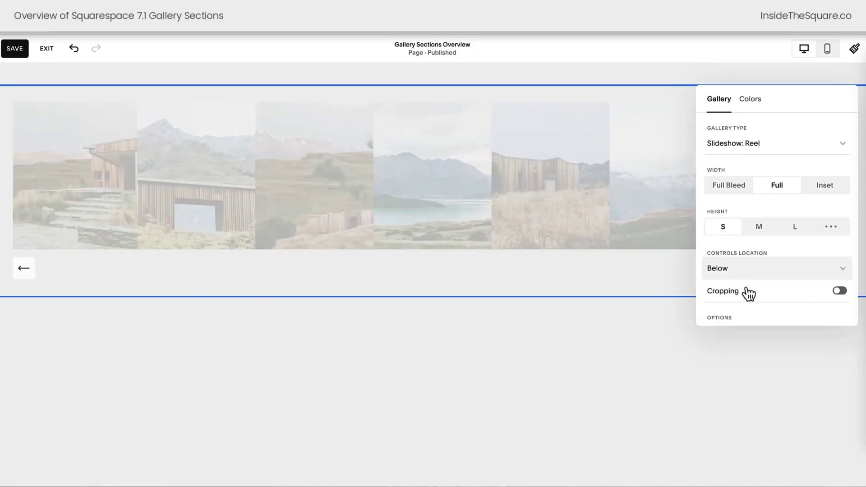
pyautogui.click(745, 273)
pyautogui.click(750, 293)
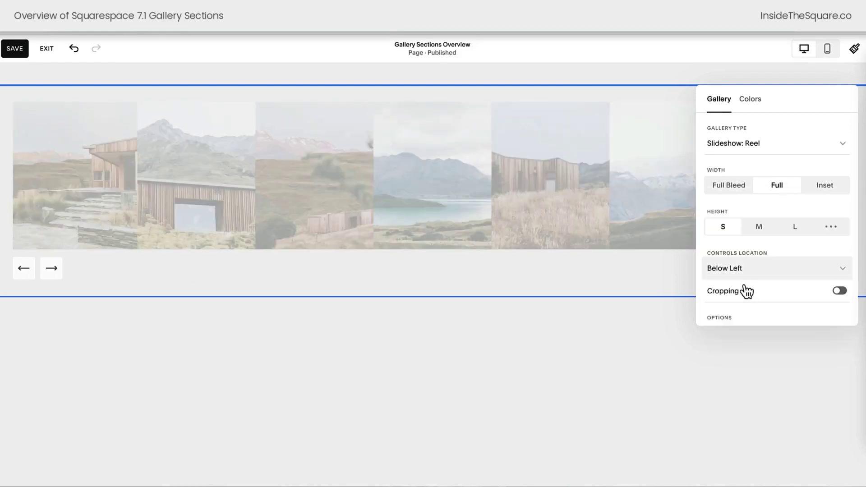
pyautogui.click(763, 268)
pyautogui.click(774, 317)
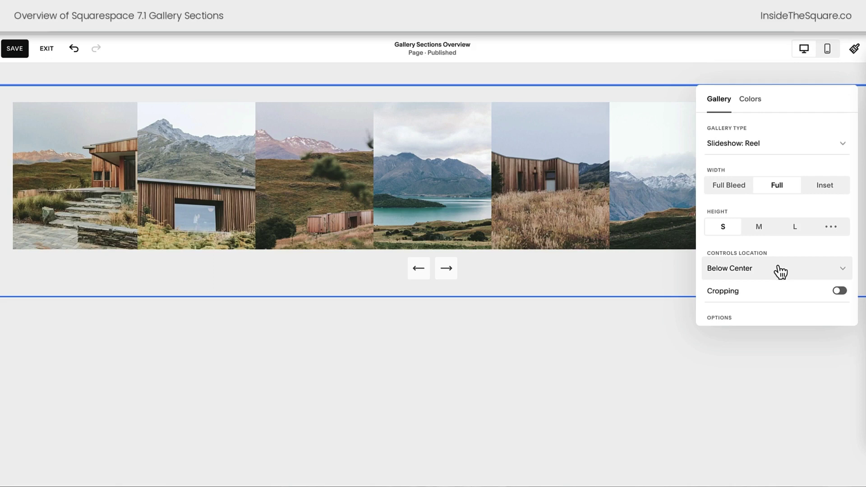
pyautogui.click(658, 280)
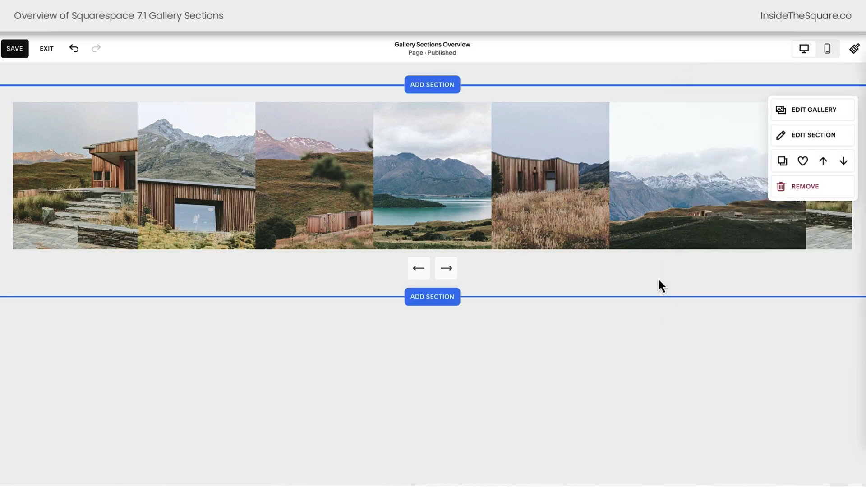
# In the mobile view, set the reel's controls location to Overflow Side, and return to the desktop view.
pyautogui.click(827, 48)
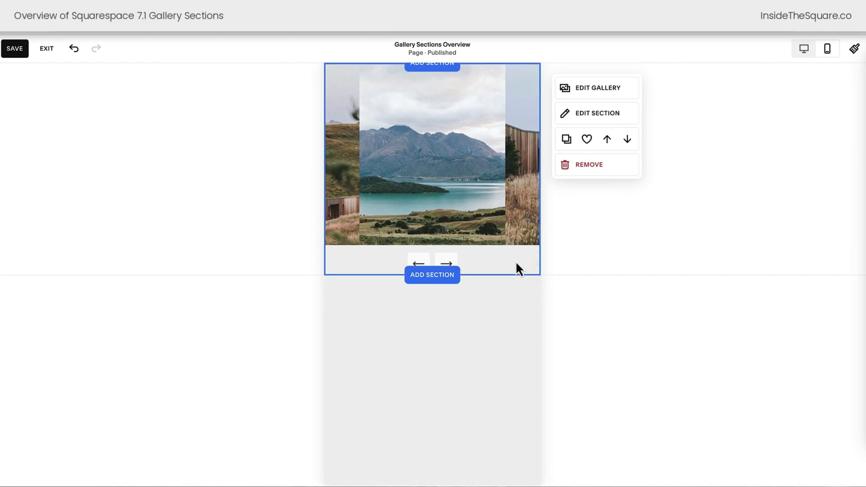
pyautogui.click(598, 116)
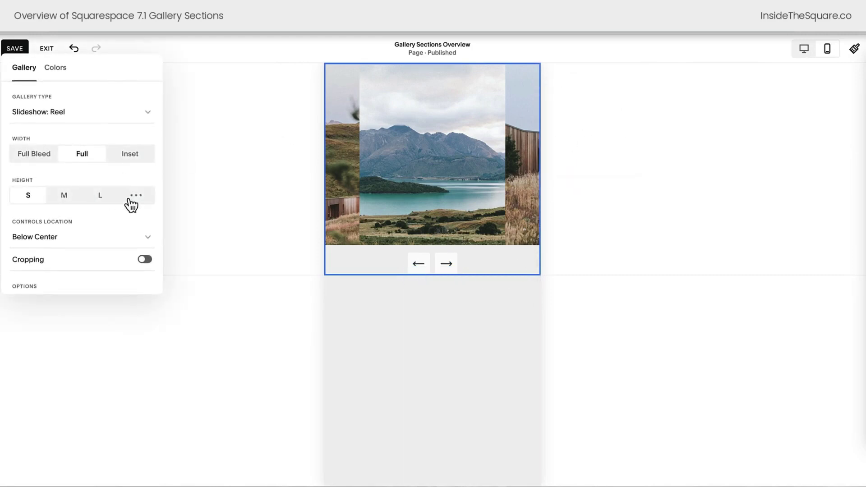
pyautogui.click(71, 238)
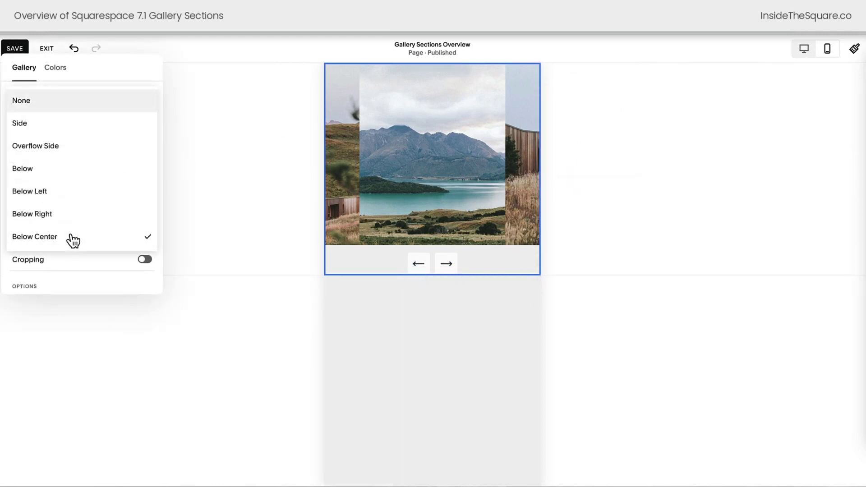
pyautogui.click(61, 144)
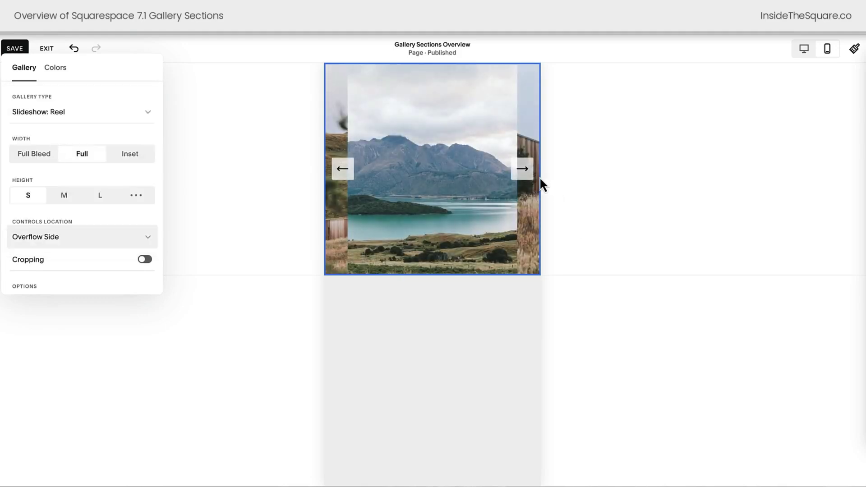
pyautogui.click(804, 48)
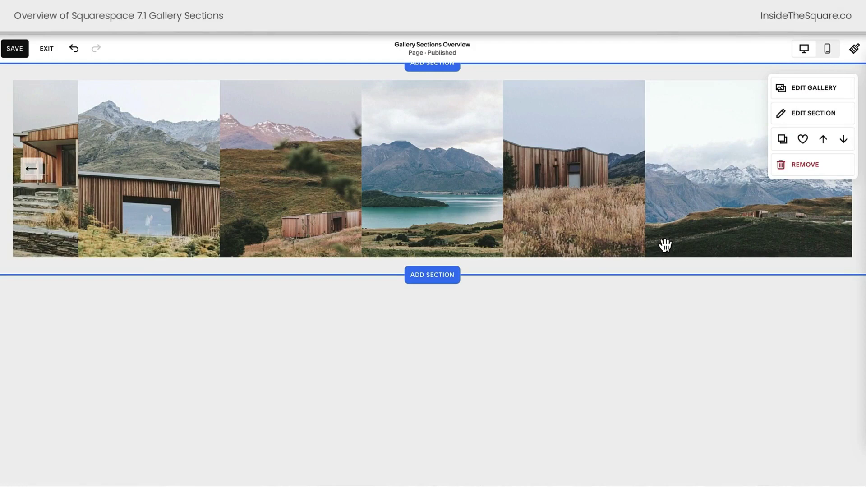
# Browse the Images section layouts and add the full-width mountain slideshow as a new section below the reel.
pyautogui.scroll(2, 666, 245)
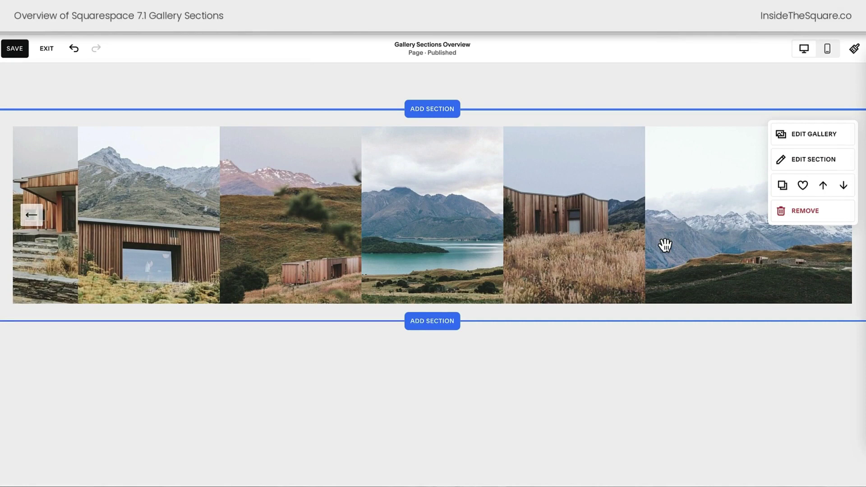
pyautogui.scroll(-1, 645, 239)
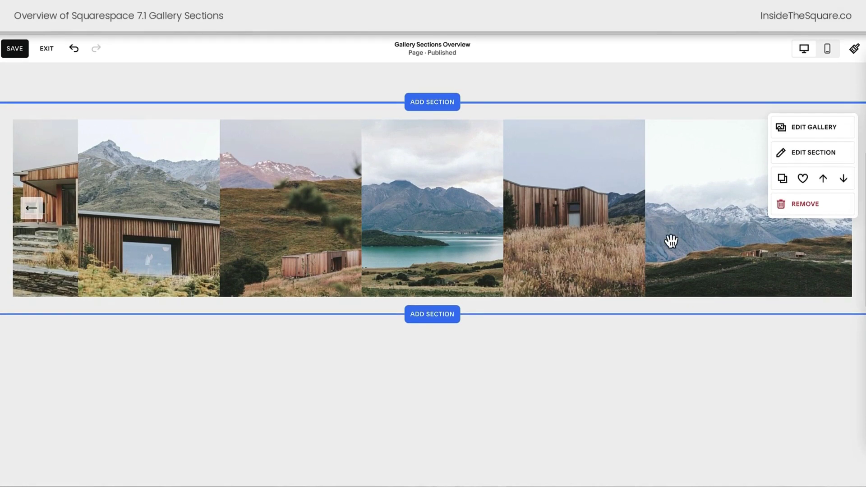
pyautogui.click(442, 324)
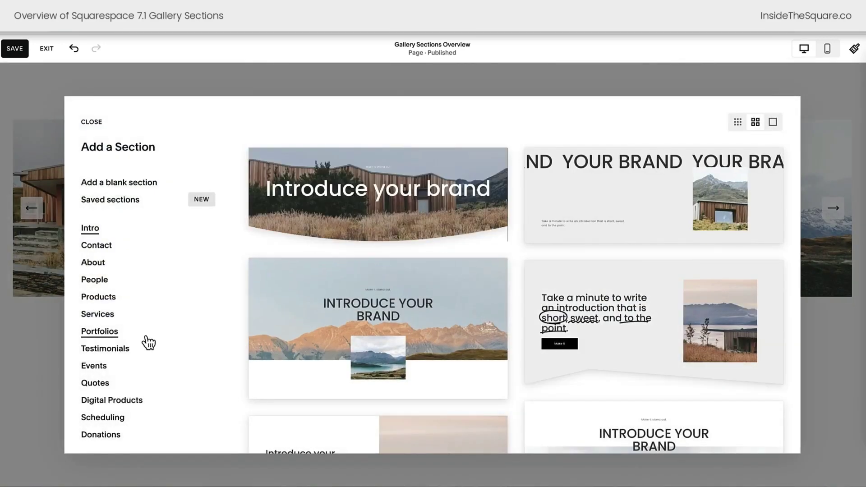
pyautogui.scroll(-3, 148, 343)
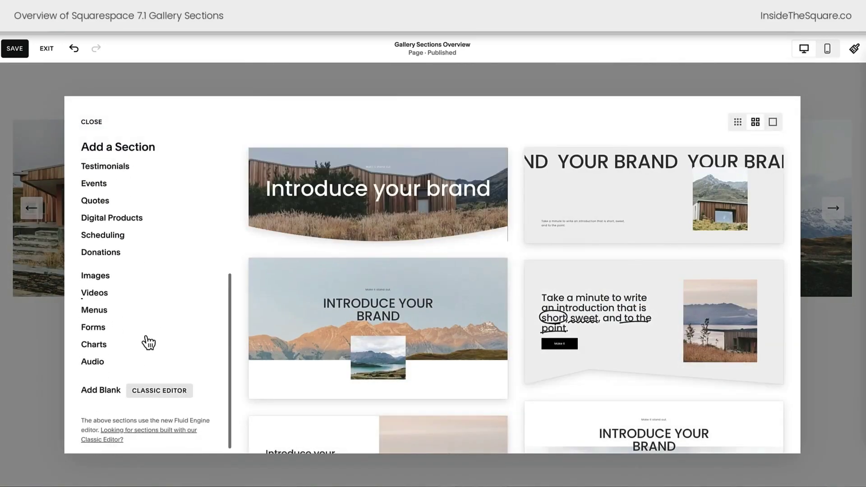
pyautogui.click(98, 273)
pyautogui.moveTo(488, 171)
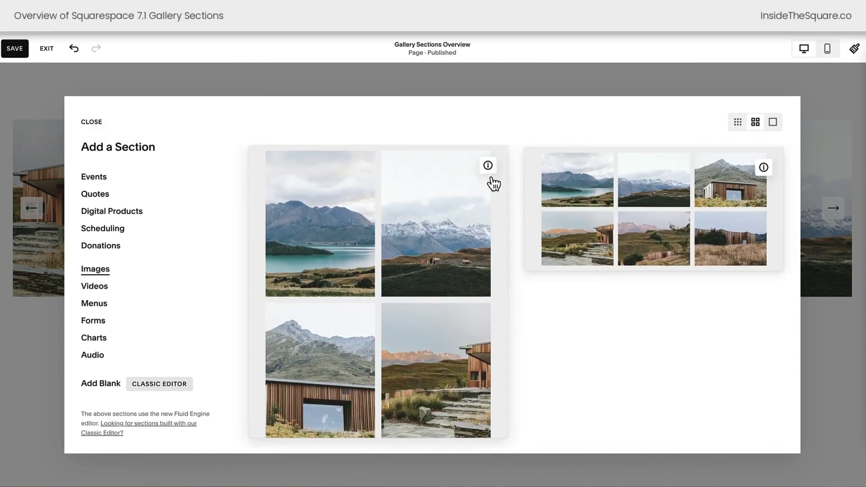
pyautogui.scroll(-5, 499, 274)
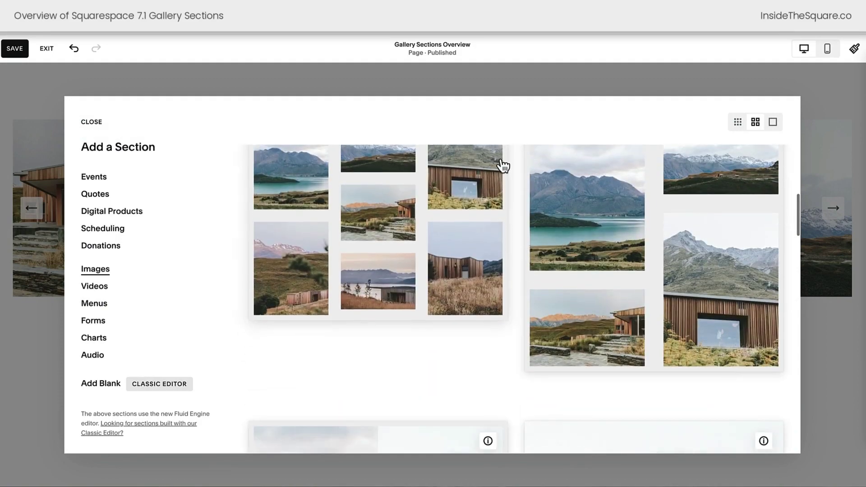
pyautogui.scroll(1, 503, 168)
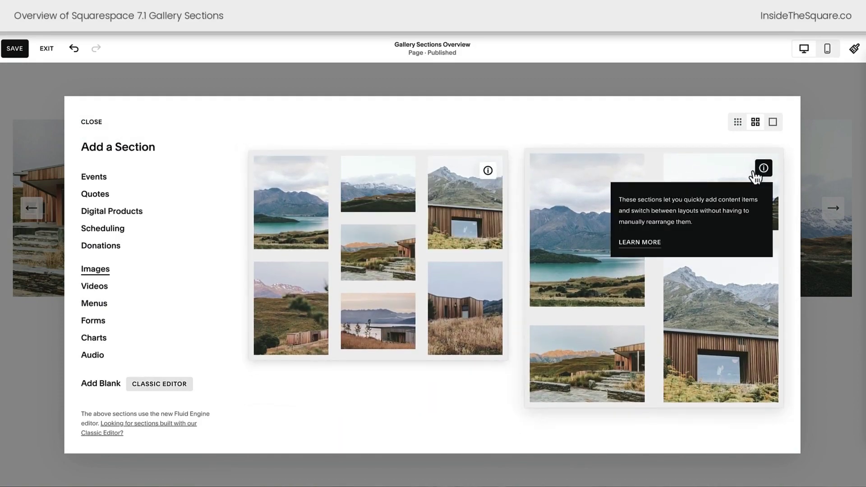
pyautogui.scroll(-1, 629, 289)
pyautogui.scroll(-3, 629, 289)
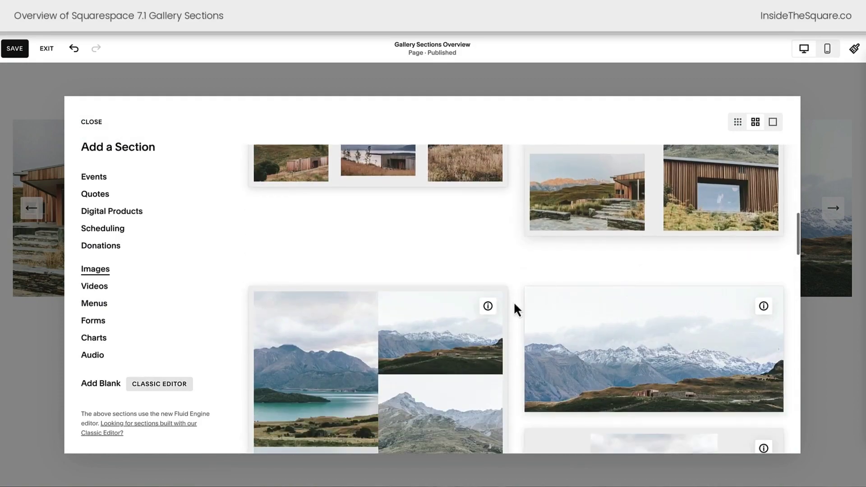
pyautogui.click(647, 316)
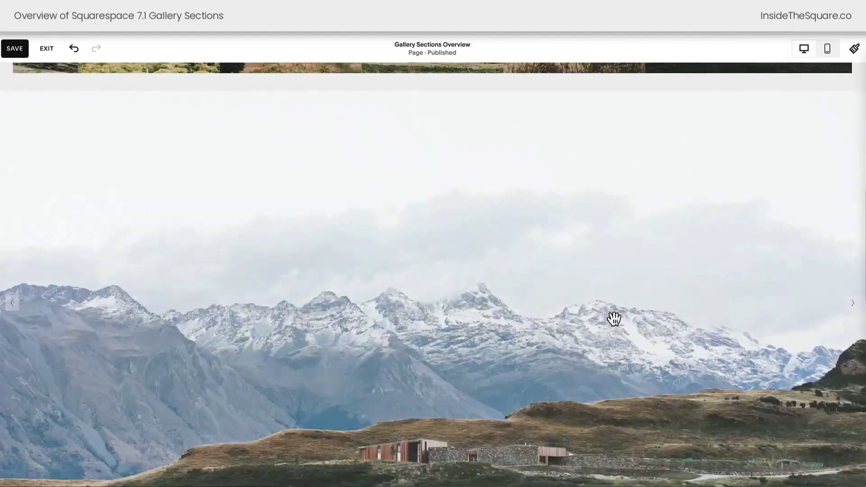
# Reorder the new gallery's images by moving the wooden building photo to first place, and return the mountain photo to first place.
pyautogui.click(833, 119)
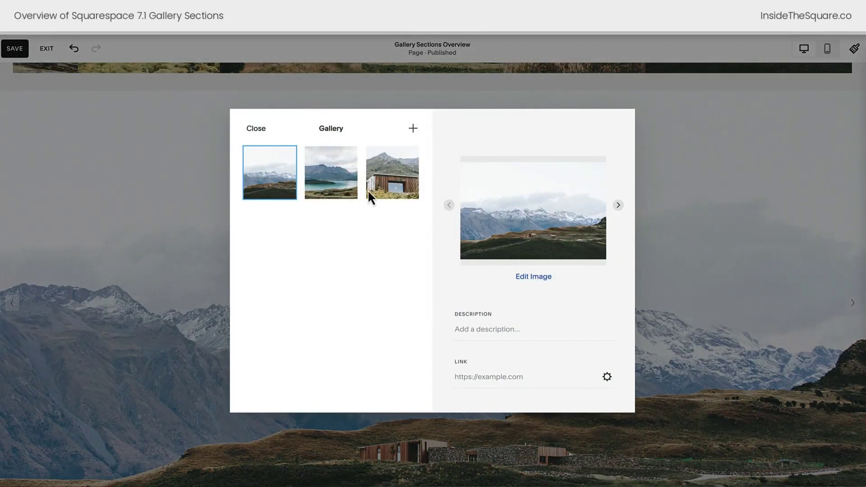
pyautogui.moveTo(385, 191)
pyautogui.moveTo(386, 188); pyautogui.dragTo(253, 182)
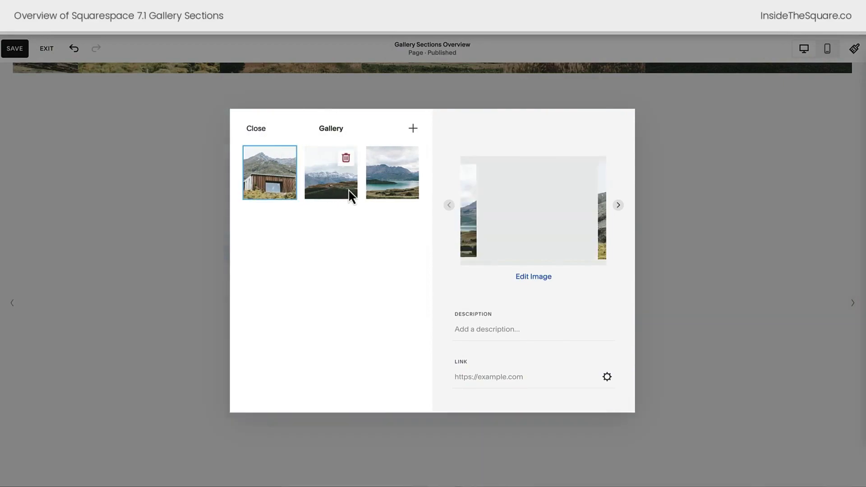
pyautogui.moveTo(350, 194); pyautogui.dragTo(270, 188)
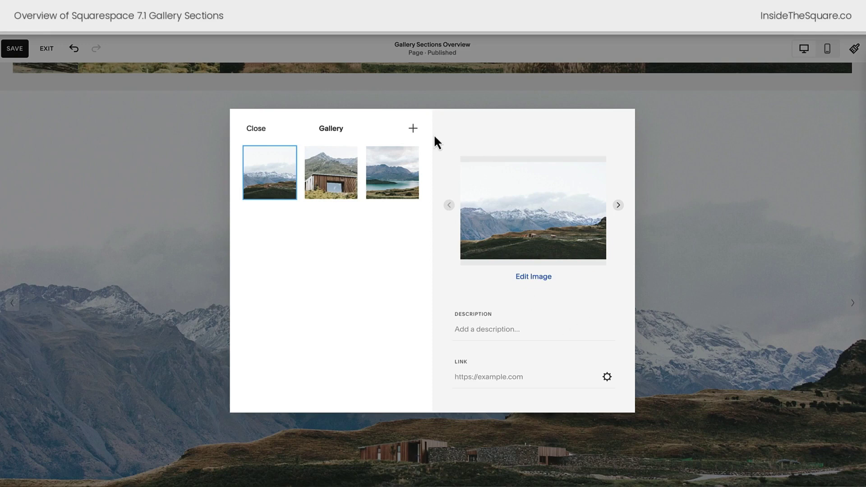
# Show the options for adding images to the new gallery, and close the gallery's image manager.
pyautogui.click(412, 129)
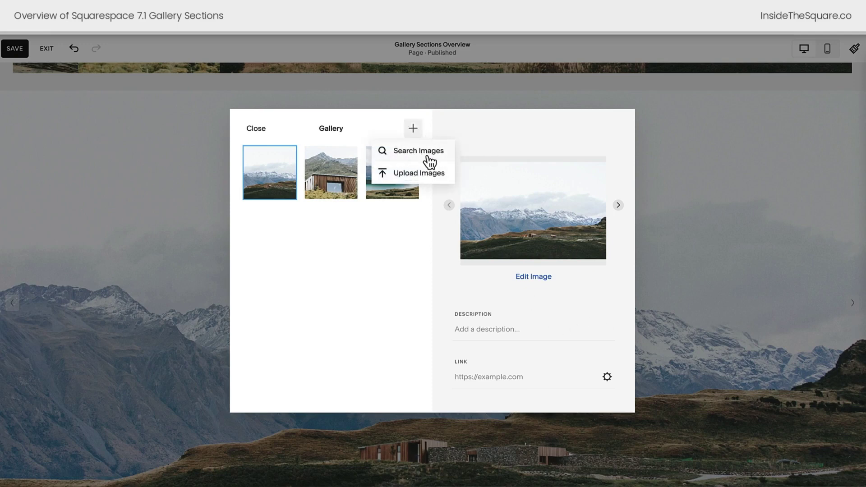
pyautogui.click(682, 190)
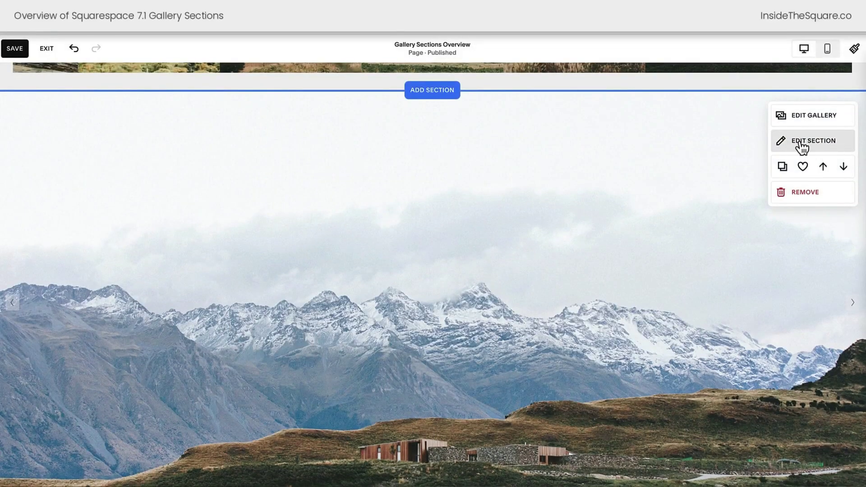
# In the new gallery's section settings, change the gallery type from a full slideshow to Grid: Masonry.
pyautogui.click(828, 149)
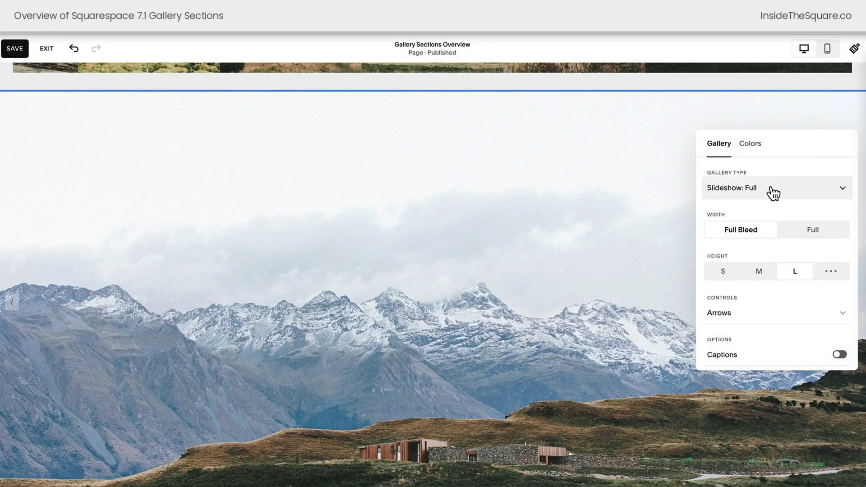
pyautogui.click(770, 191)
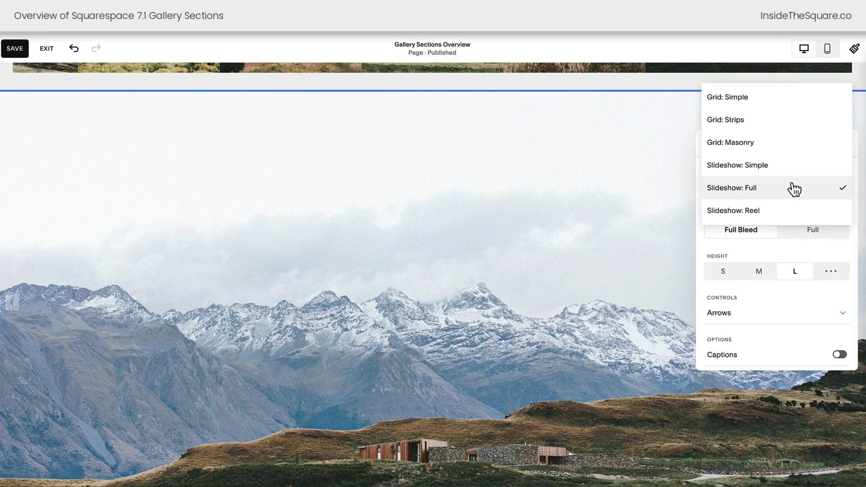
pyautogui.click(762, 143)
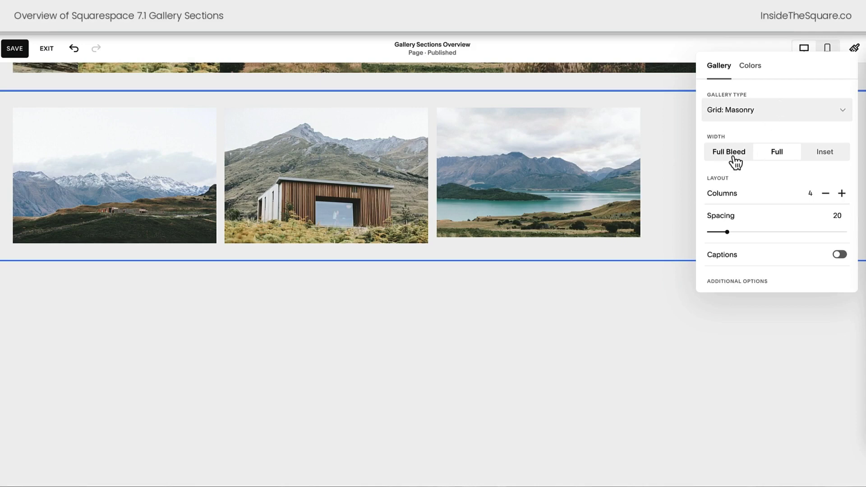
# Try the Full Bleed width on the masonry grid, return it to Full, and set the columns to 3.
pyautogui.click(733, 154)
pyautogui.click(775, 153)
pyautogui.click(826, 194)
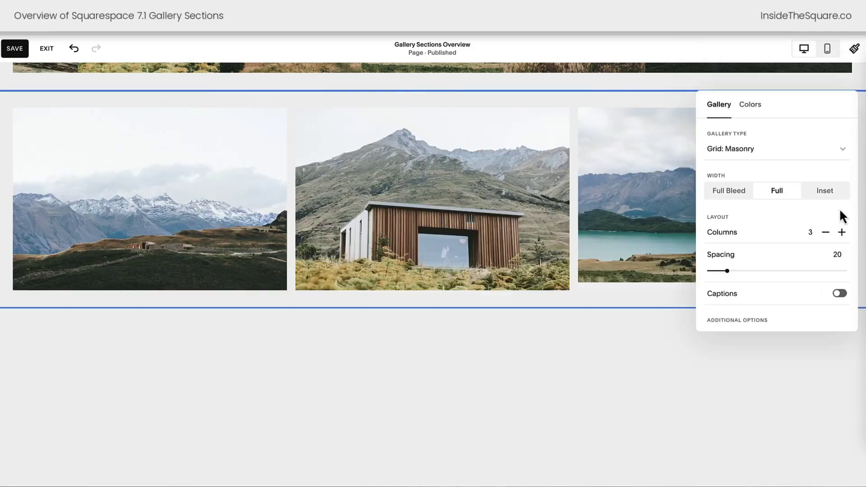
# Try captions on the masonry grid and turn them back off.
pyautogui.scroll(-3, 807, 254)
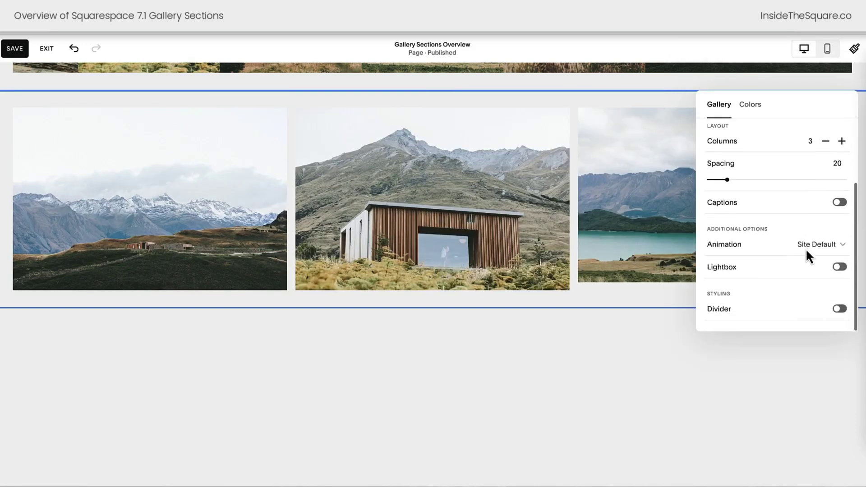
pyautogui.click(839, 202)
pyautogui.click(840, 202)
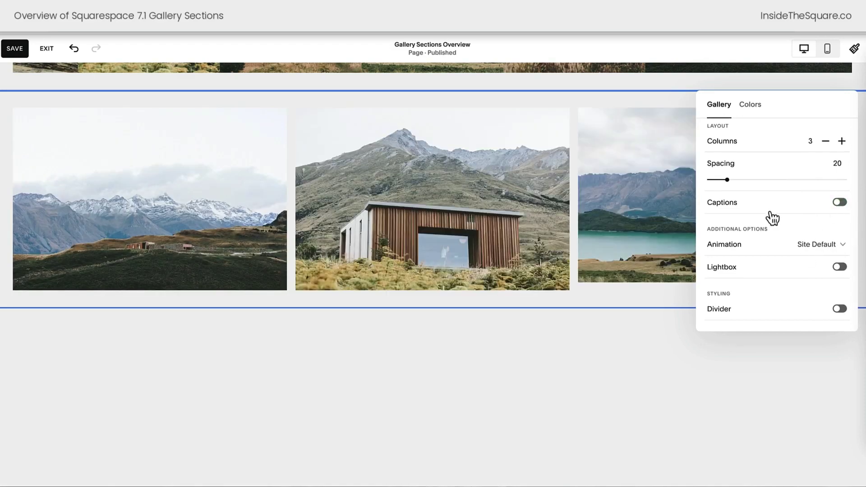
pyautogui.scroll(3, 790, 209)
# Look through the available gallery types without switching from Grid: Masonry, close the section settings and save the page.
pyautogui.click(772, 160)
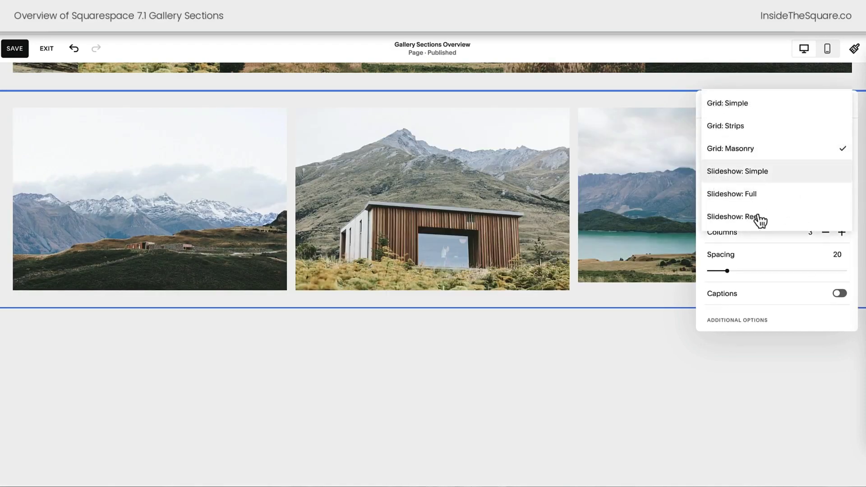
pyautogui.click(639, 303)
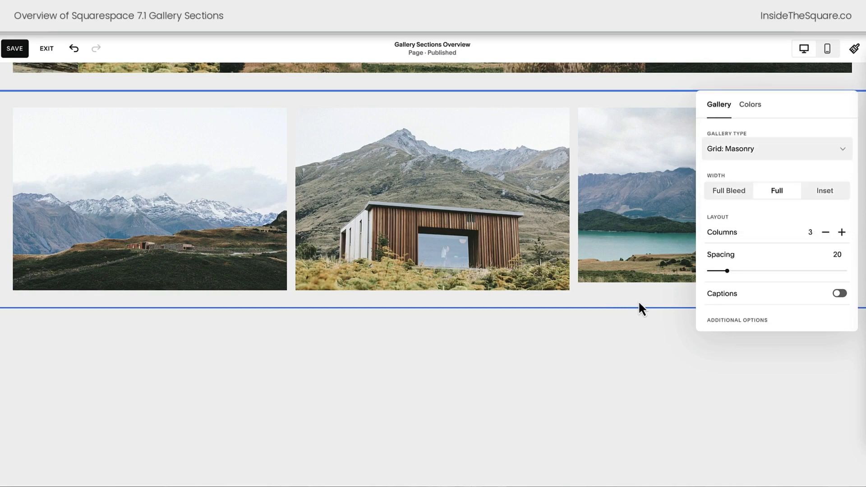
pyautogui.click(649, 303)
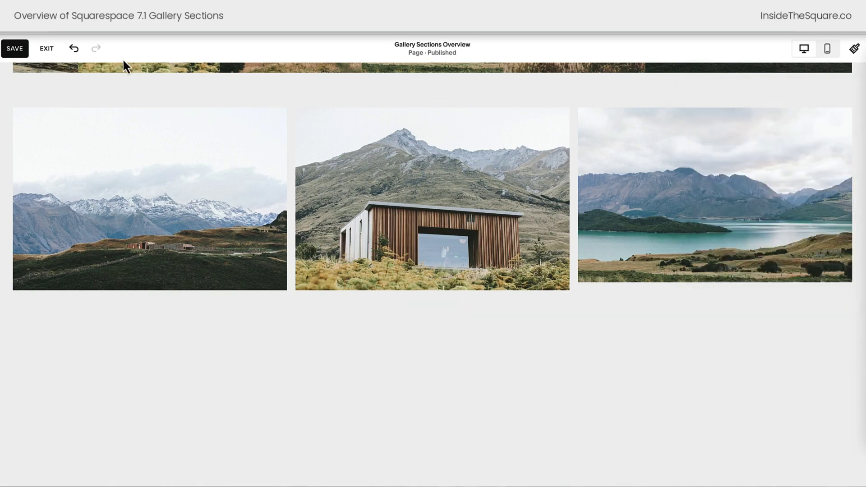
pyautogui.click(17, 50)
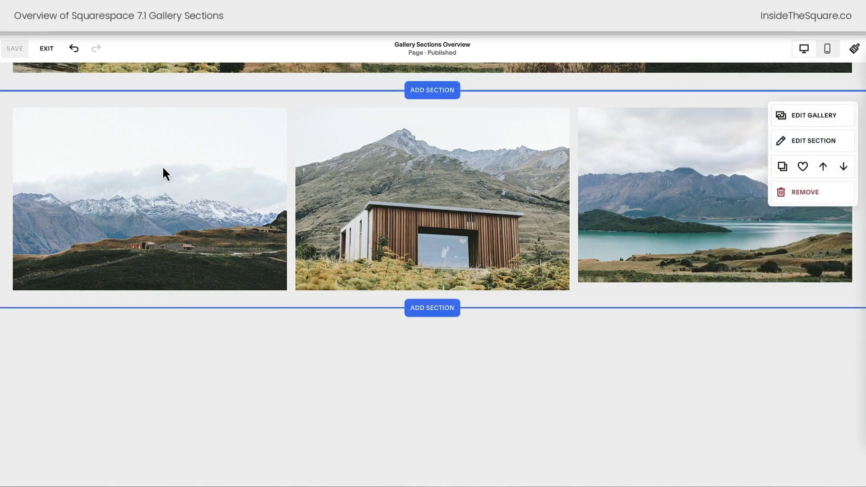